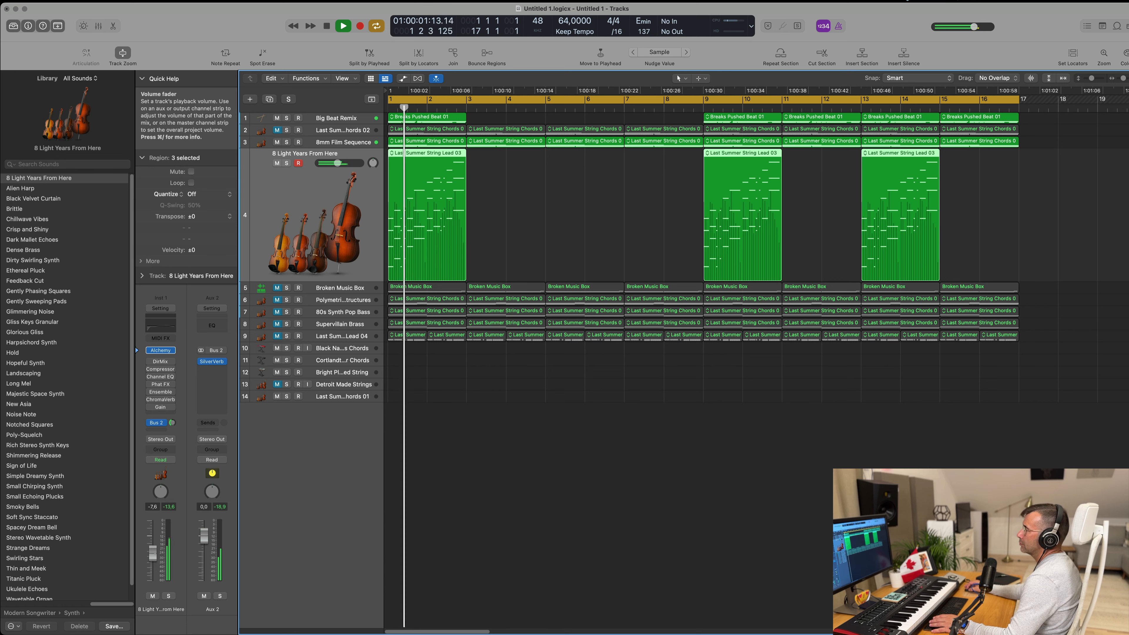
Step: Select the first Breaks Pushed Beat 01 region on the Big Beat Remix track and stop playback
click(559, 213)
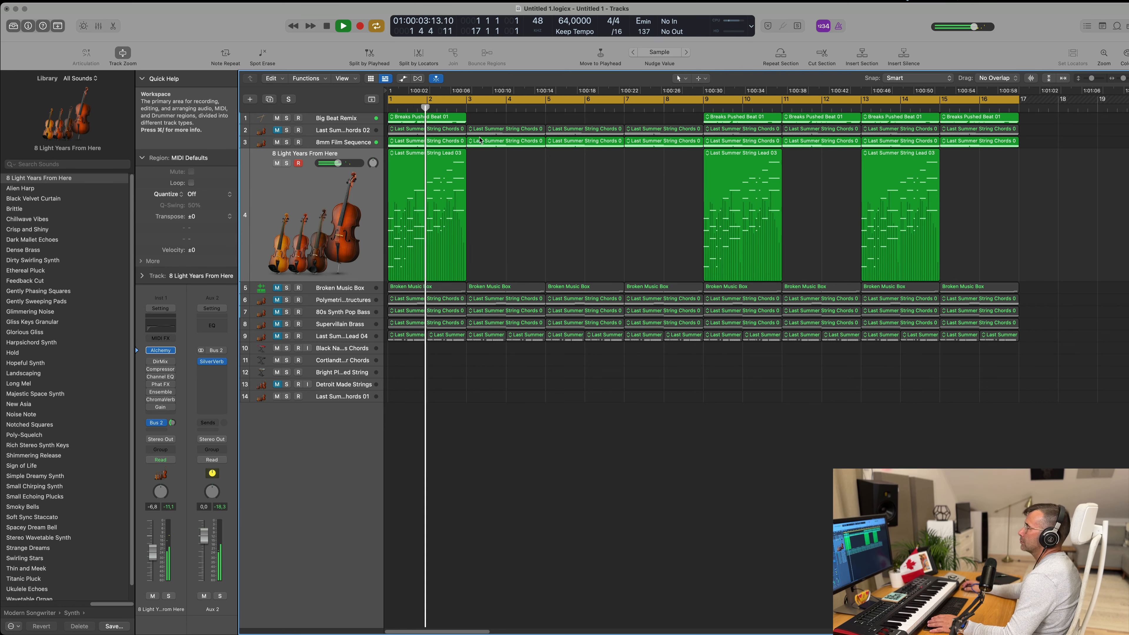
click(422, 118)
key(space)
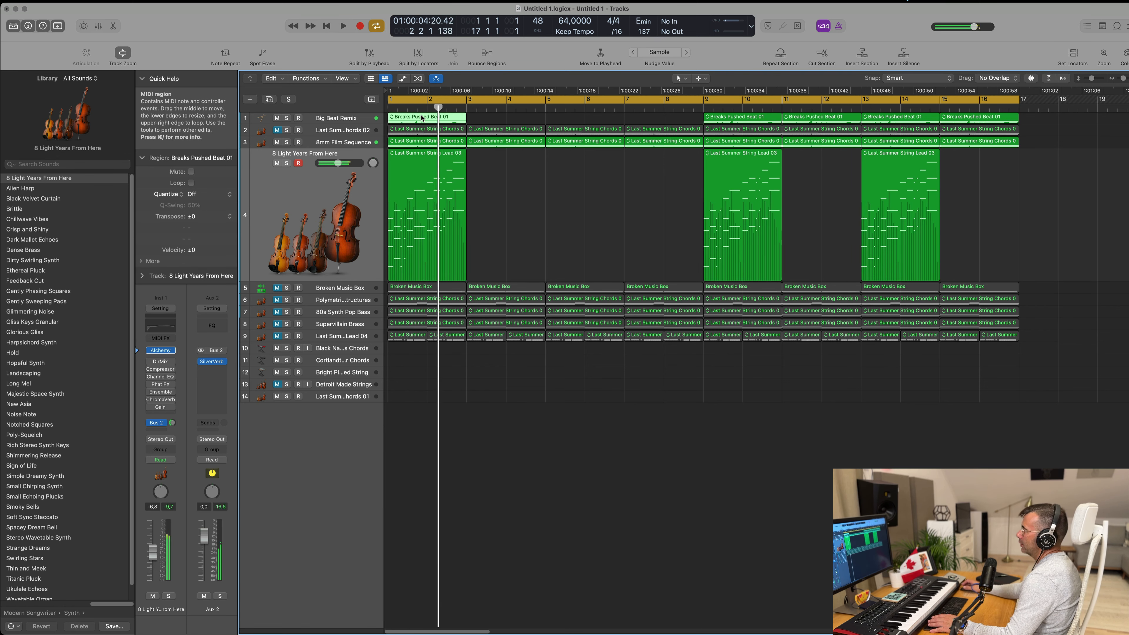
key(Return)
key(space)
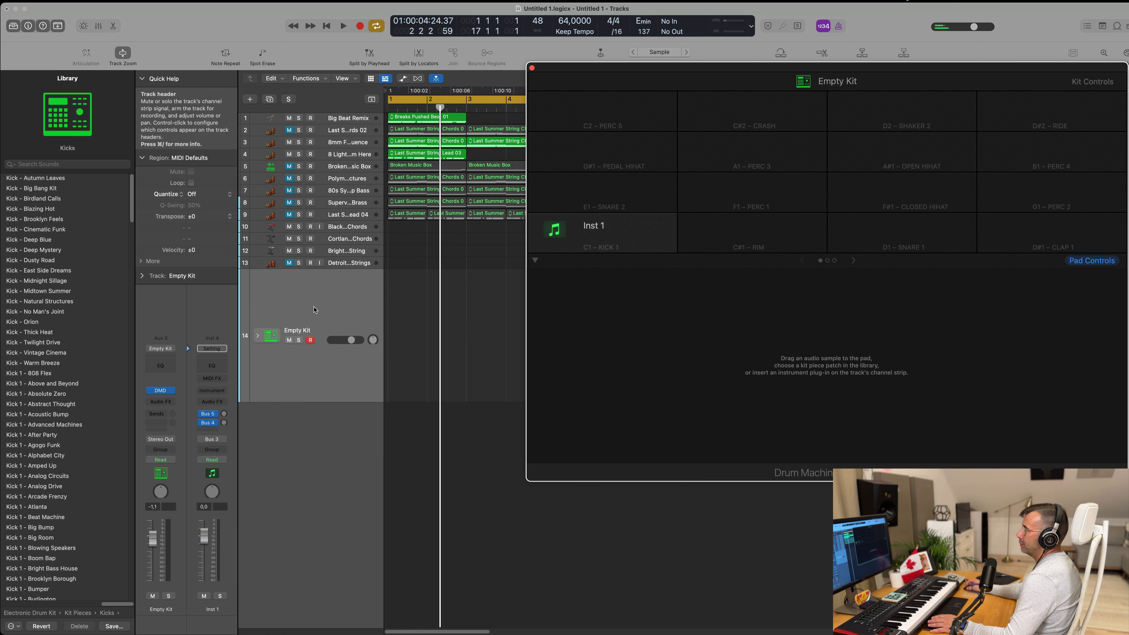
Step: Load the Roland TR-909 kit onto the Empty Kit track
click(346, 266)
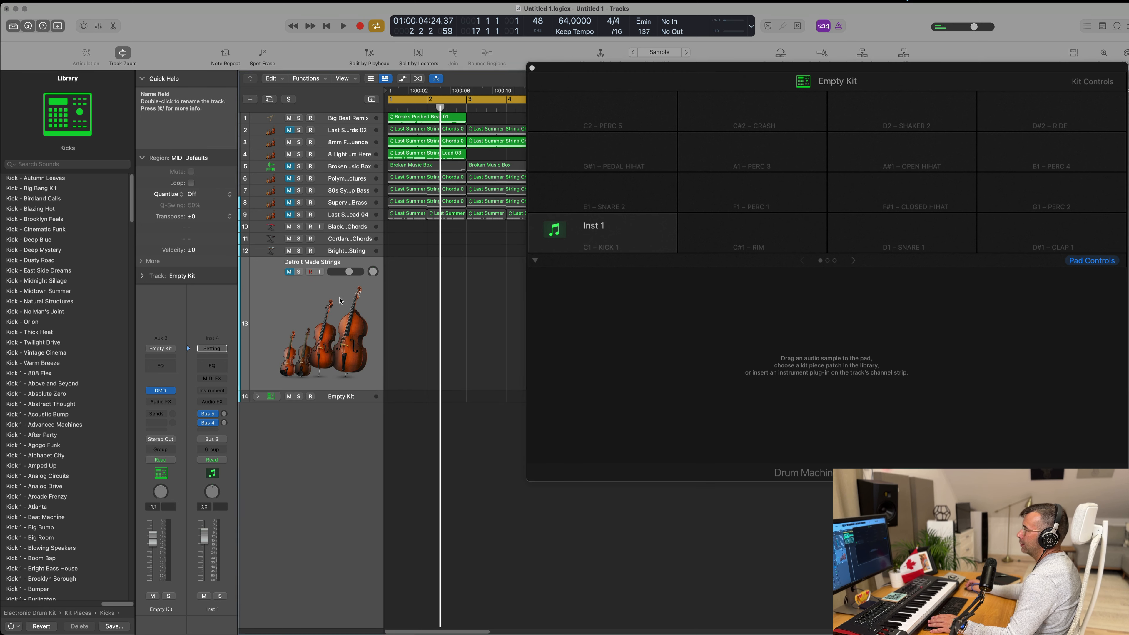
click(347, 398)
scroll(71, 306, down, 10)
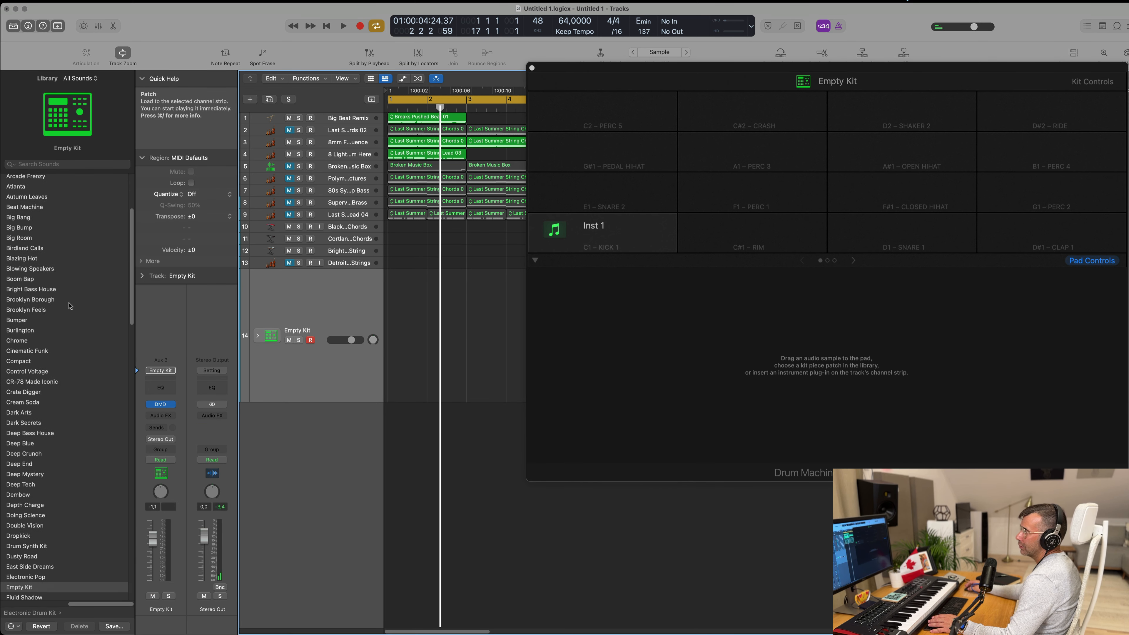
scroll(71, 306, down, 15)
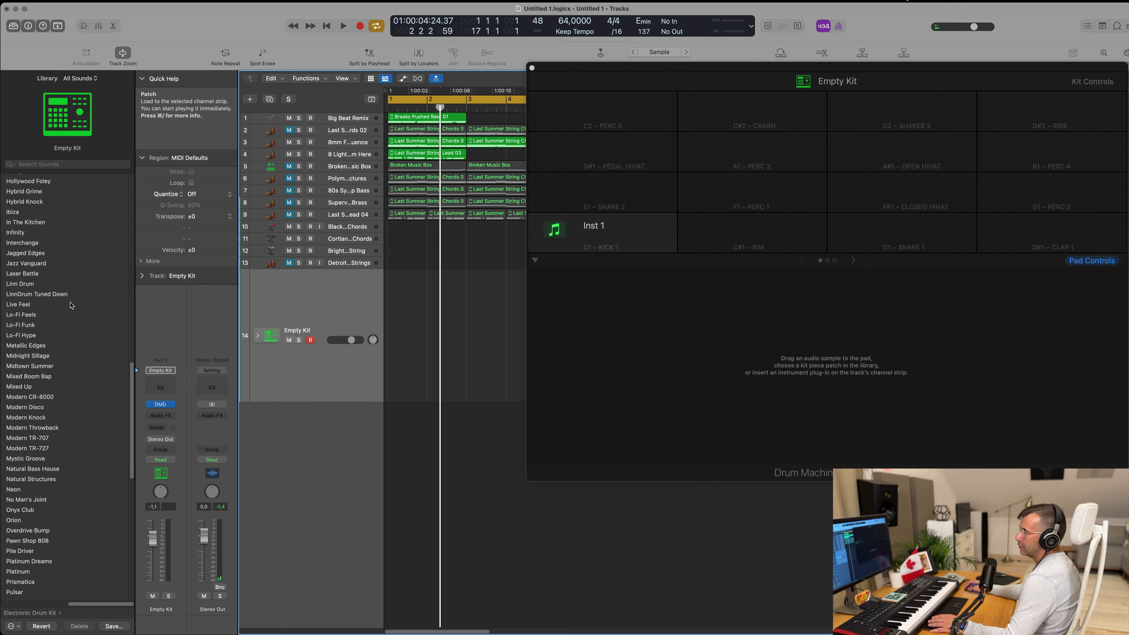
scroll(92, 349, down, 5)
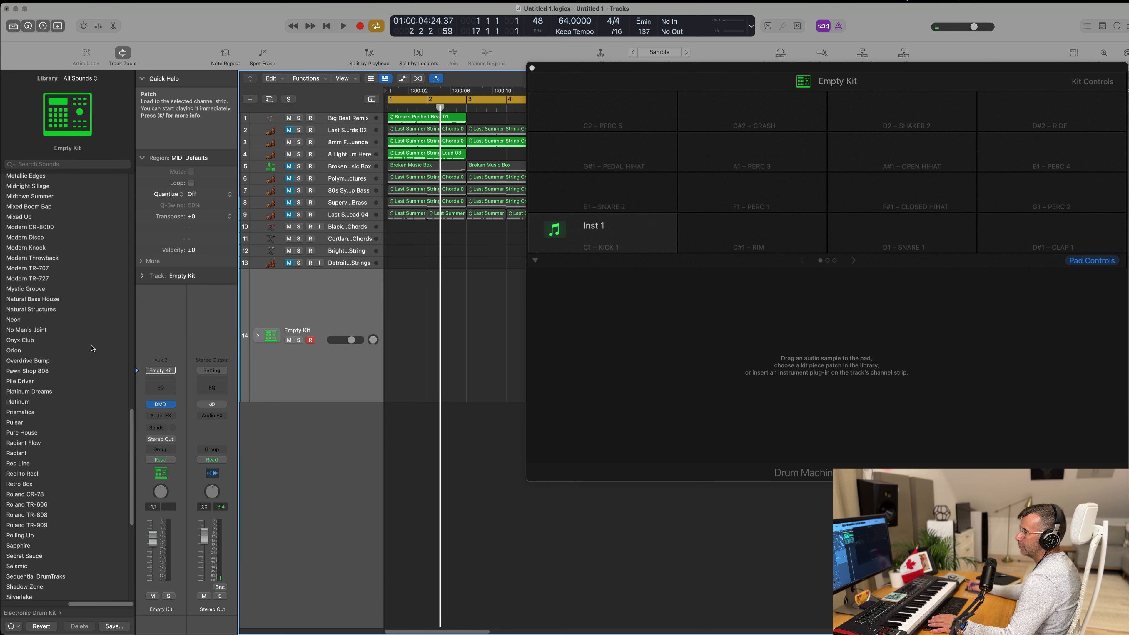
scroll(92, 348, down, 5)
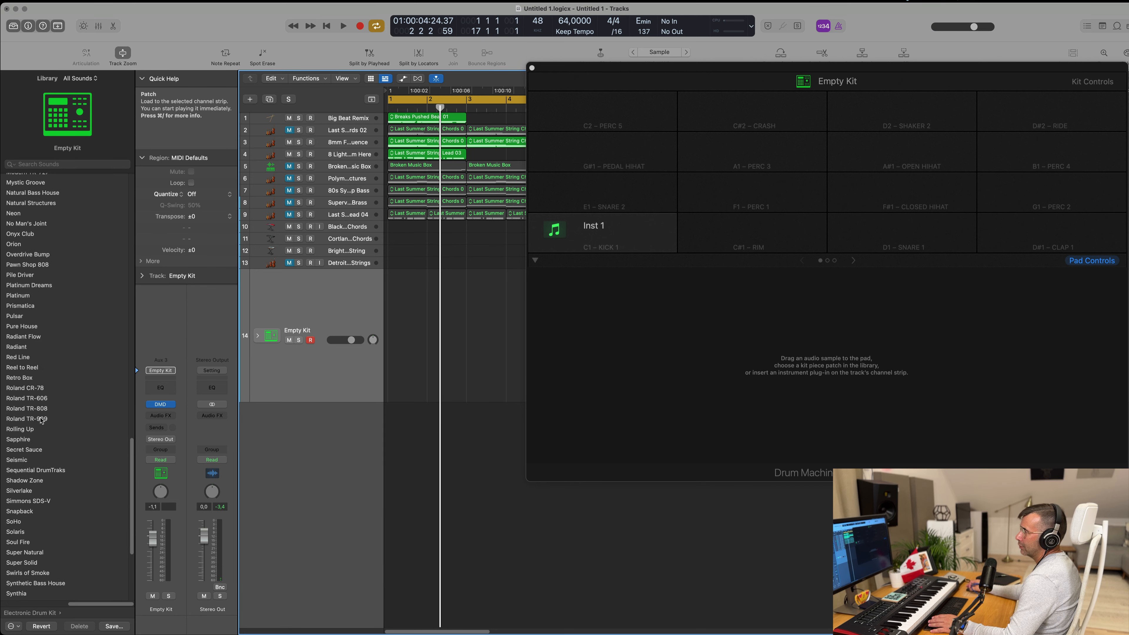
click(42, 419)
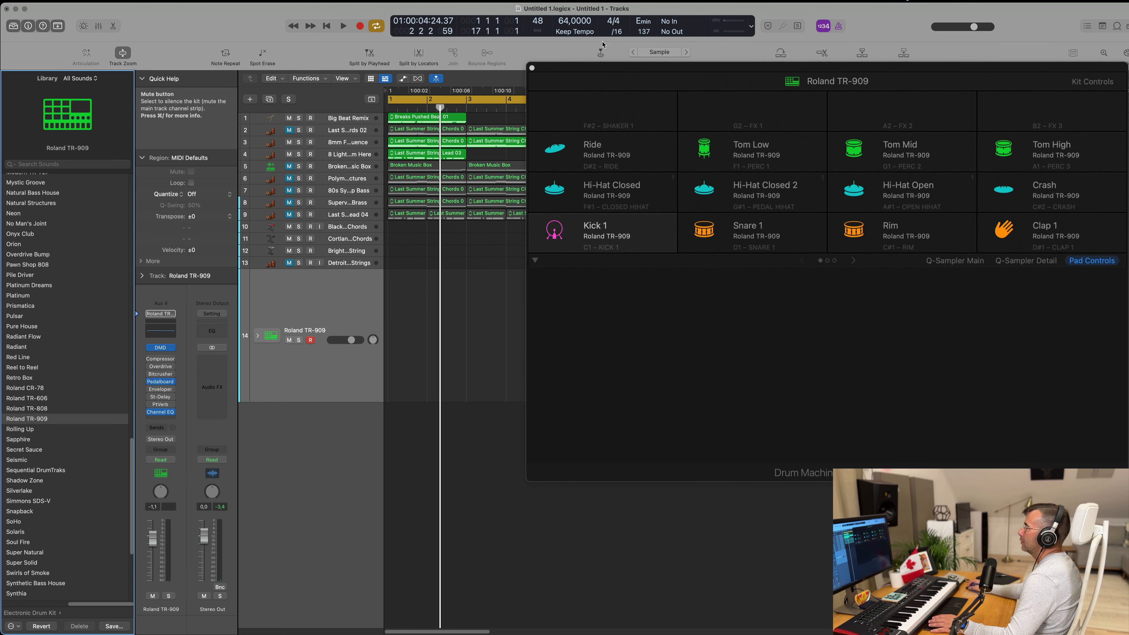
Step: Move the first Breaks Pushed Beat 01 region from the Big Beat Remix track to the Roland TR-909 track
drag(619, 71, 738, 83)
click(413, 118)
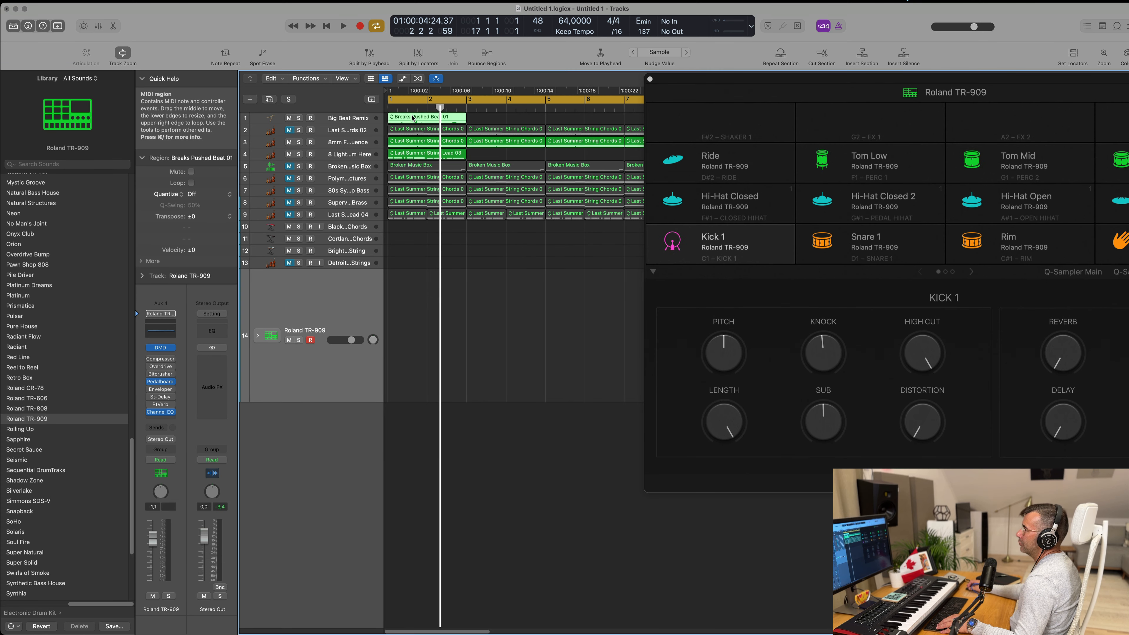
drag(445, 117, 325, 312)
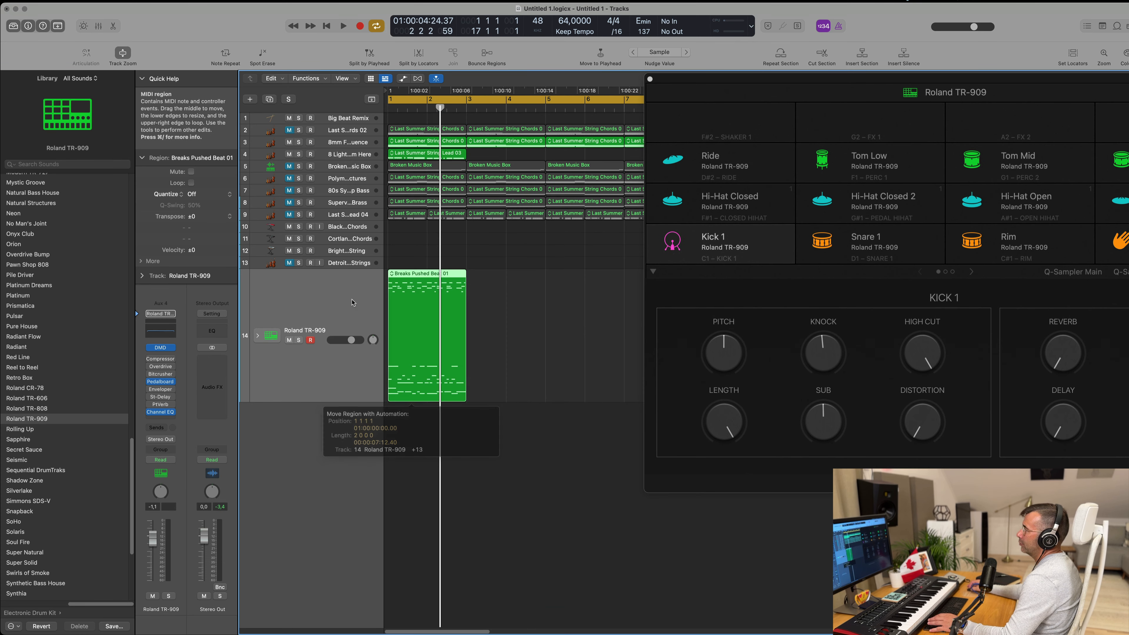
Step: Expand the Roland TR-909 track stack into its individual drum tracks and reposition the drum machine window
click(257, 336)
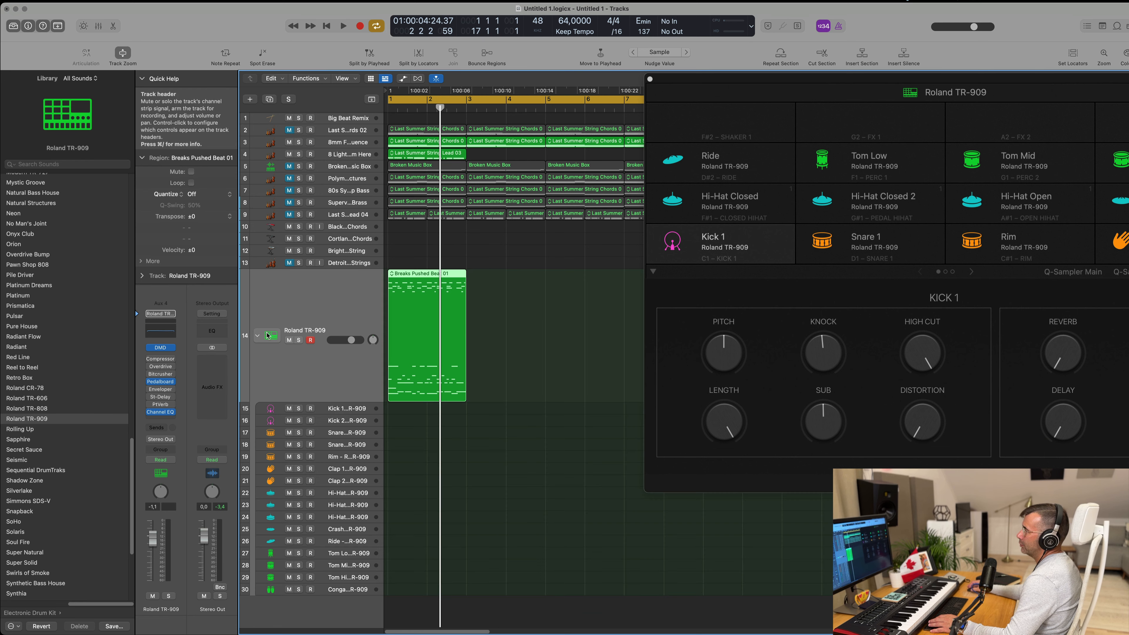
click(497, 316)
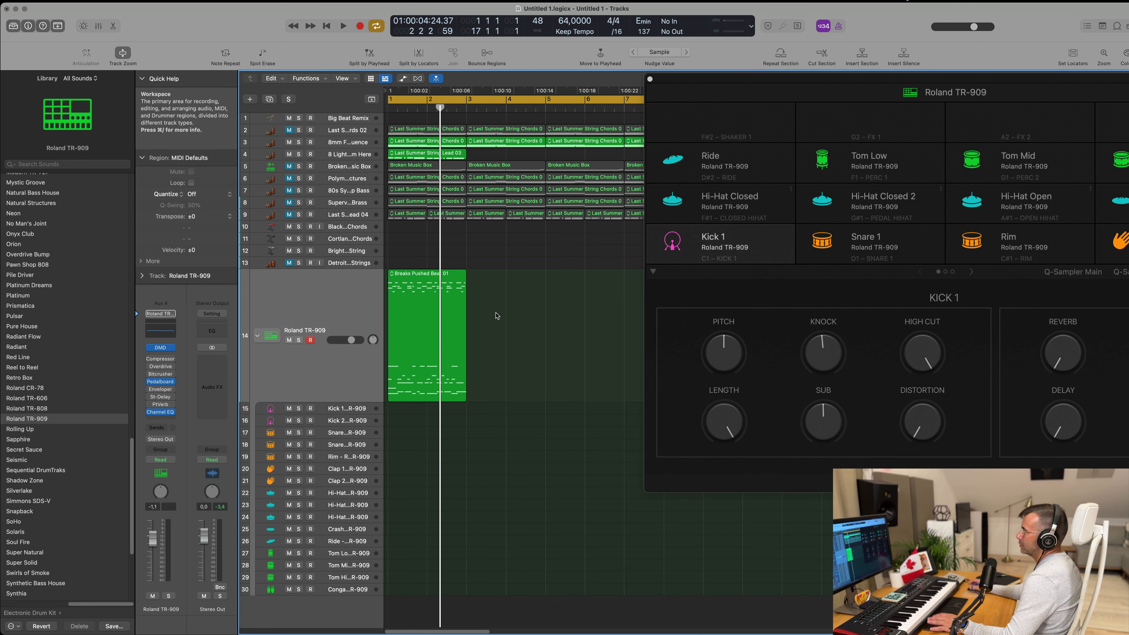
drag(864, 138, 802, 170)
click(356, 326)
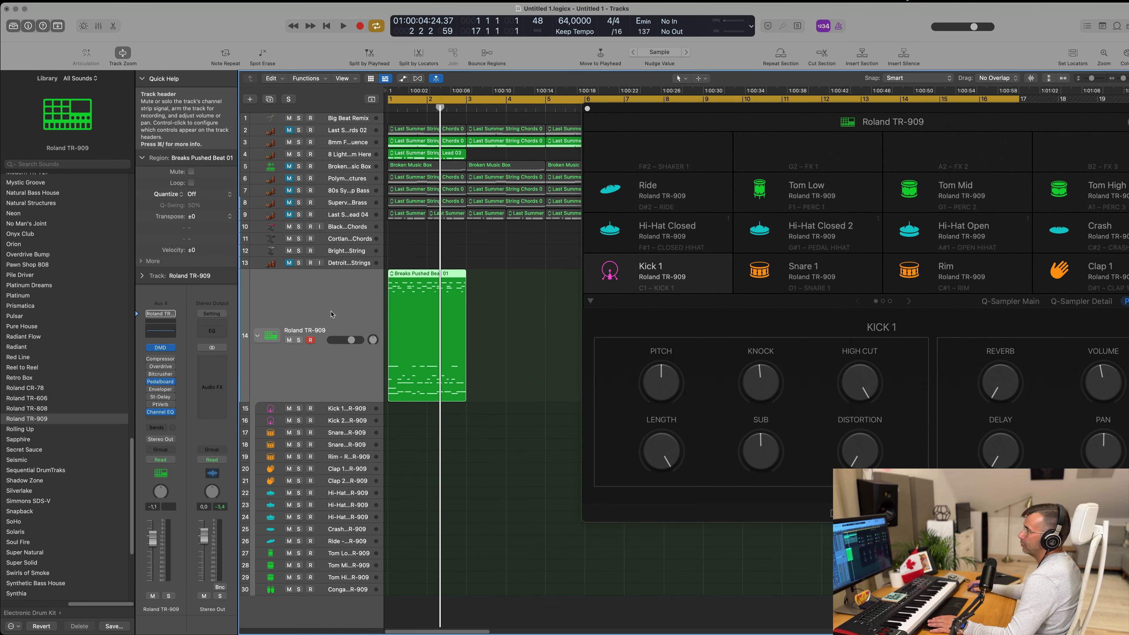
Step: Set the Roland TR-909 track's volume to -1.5 dB during playback and open its Breaks Pushed Beat 01 region for editing
click(212, 409)
click(159, 539)
key(space)
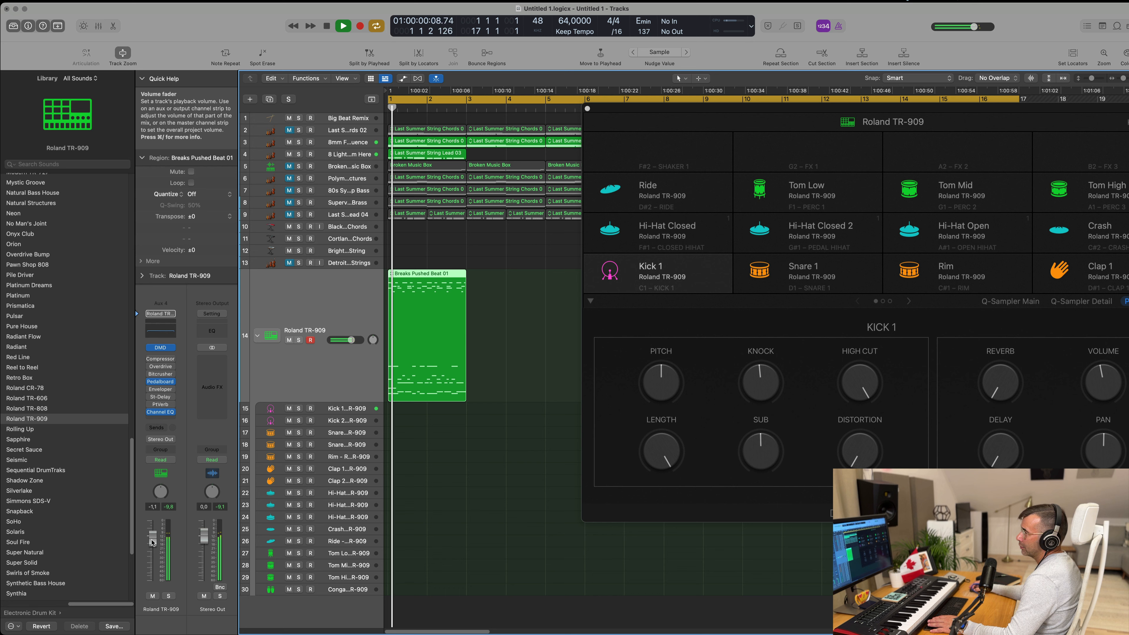
drag(159, 539, 159, 541)
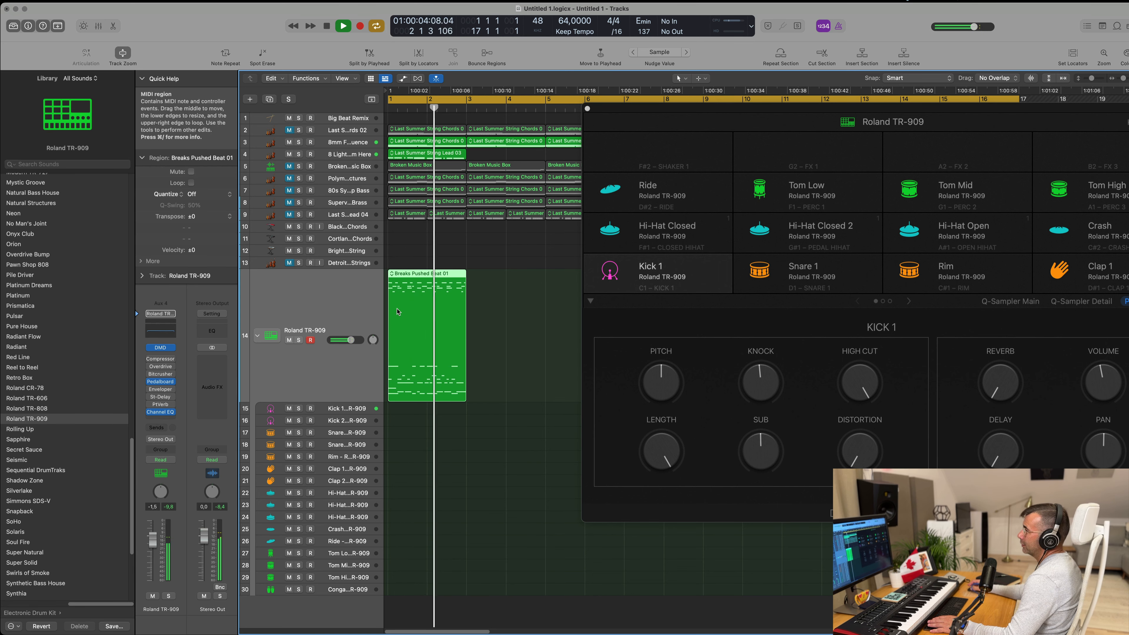
double_click(431, 274)
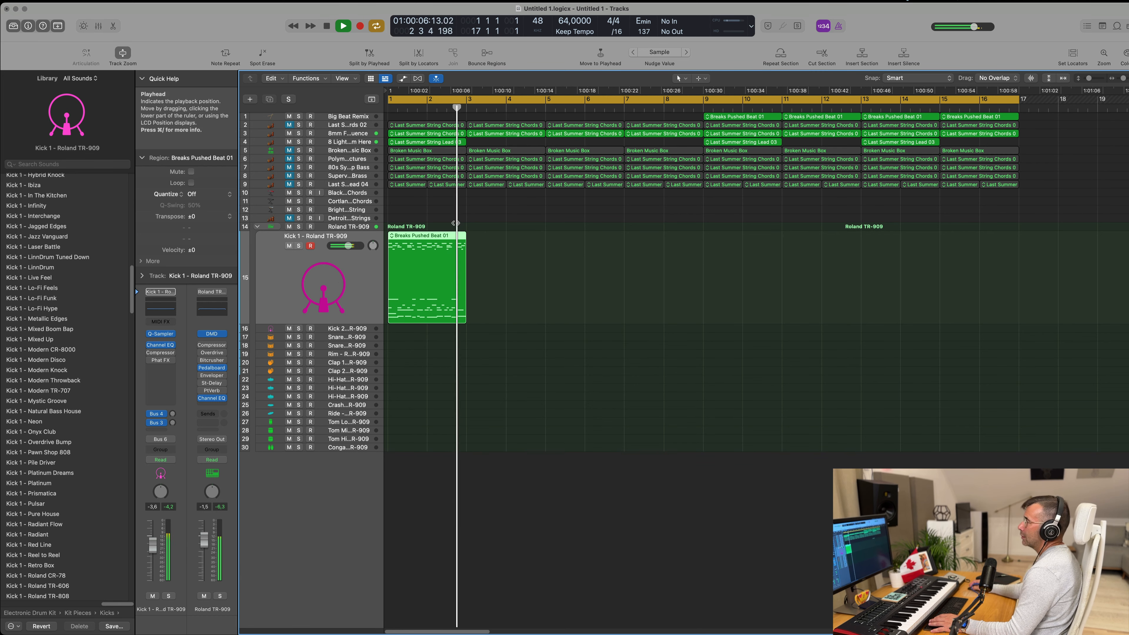
key(space)
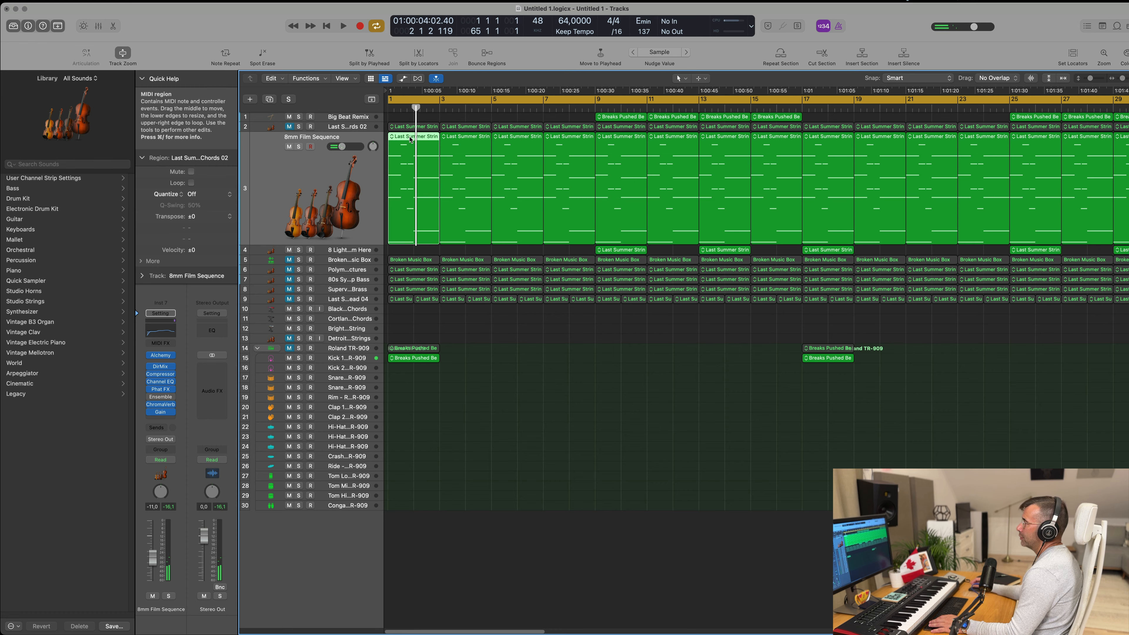
Step: In the first 8mm Film Sequence region, delete the notes after the opening chord and extend that chord across the full two bars
double_click(409, 326)
drag(406, 339, 487, 423)
key(Delete)
drag(413, 351, 393, 403)
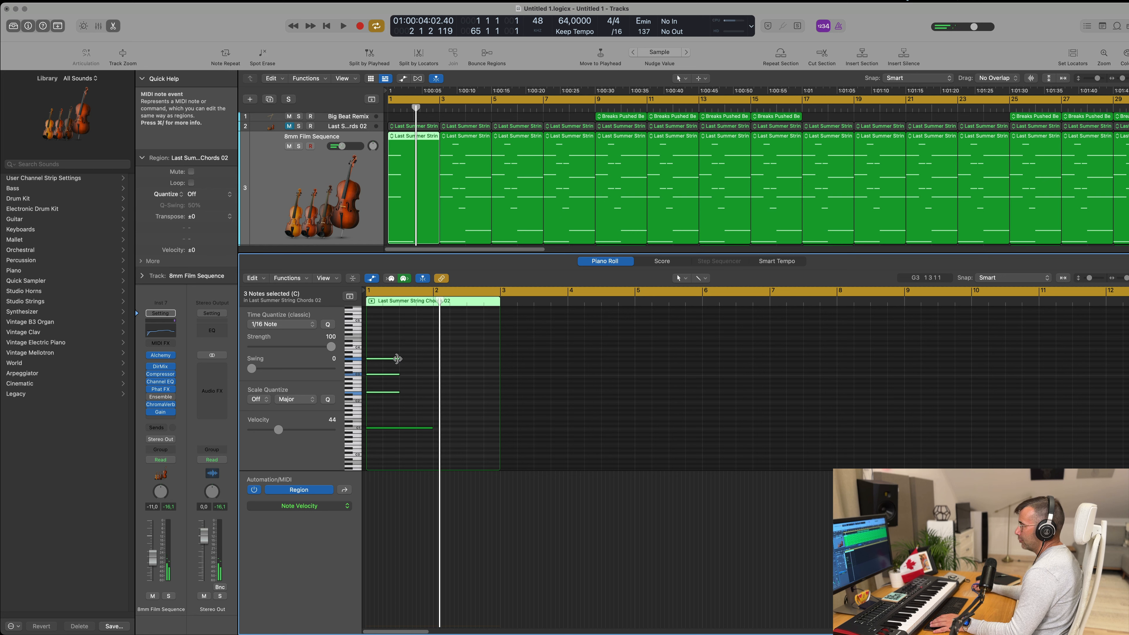
drag(399, 359, 423, 452)
drag(431, 358, 497, 369)
Step: Play the project from the start to hear the 8mm Film Sequence track's extended opening chord, and close the note editor
key(space)
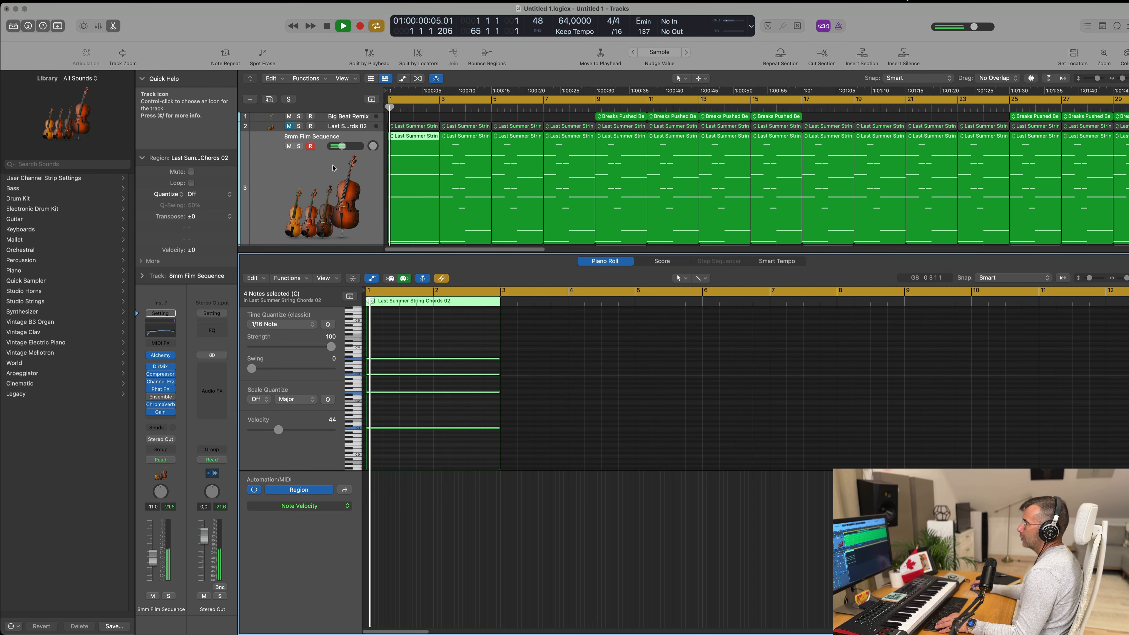
scroll(326, 178, down, 1)
click(322, 173)
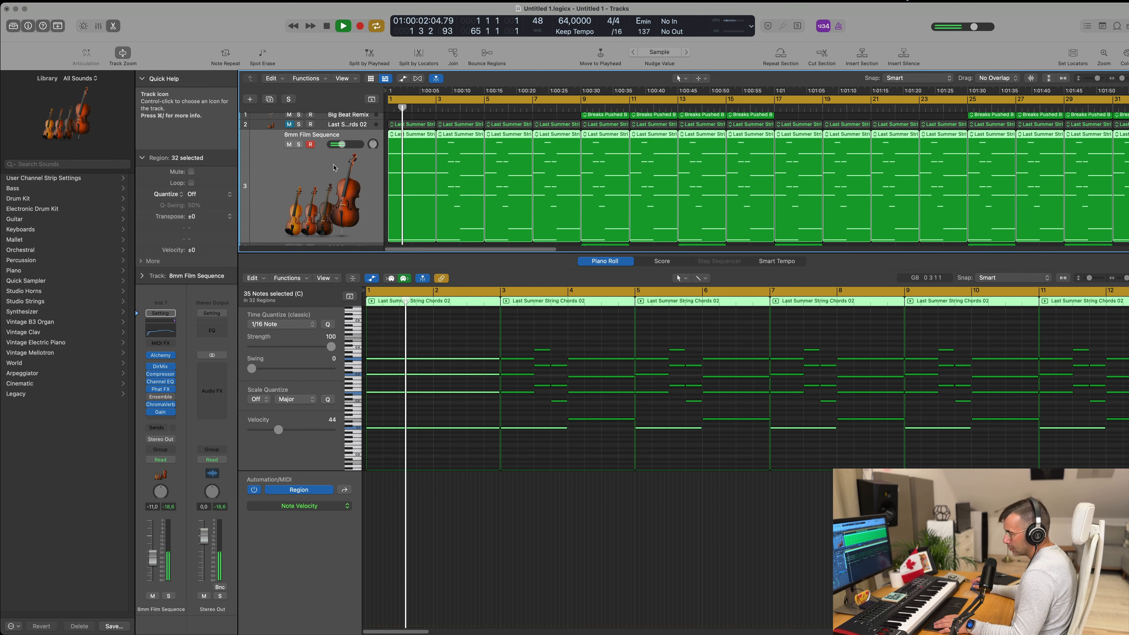
key(x)
key(x)
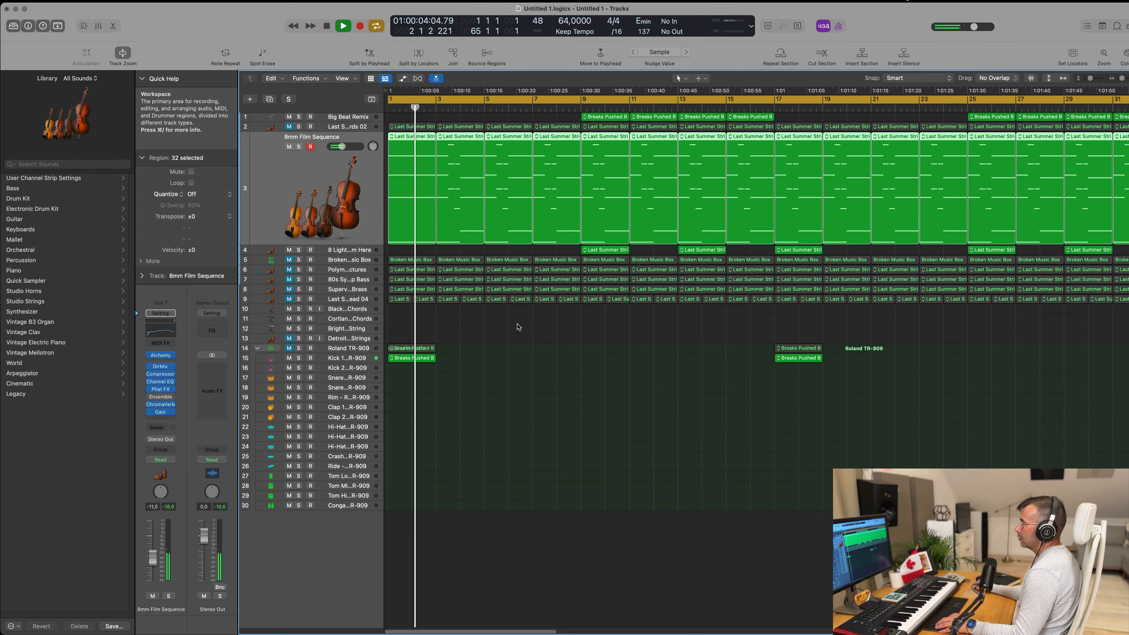
scroll(538, 331, down, 2)
scroll(538, 331, down, 1)
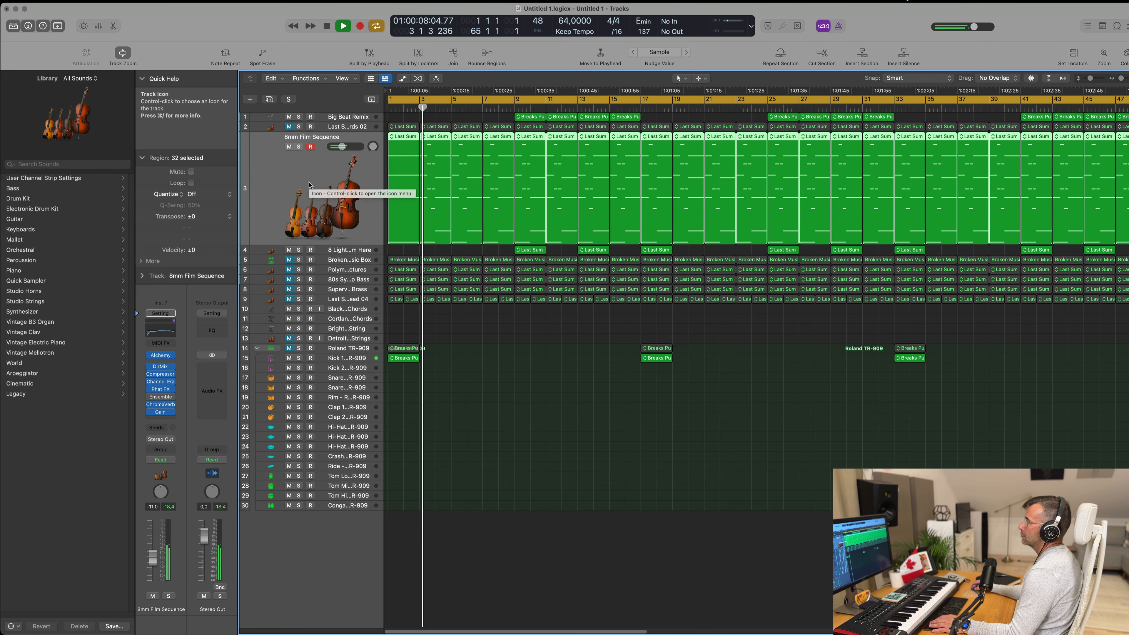
key(Return)
click(464, 338)
scroll(468, 336, up, 2)
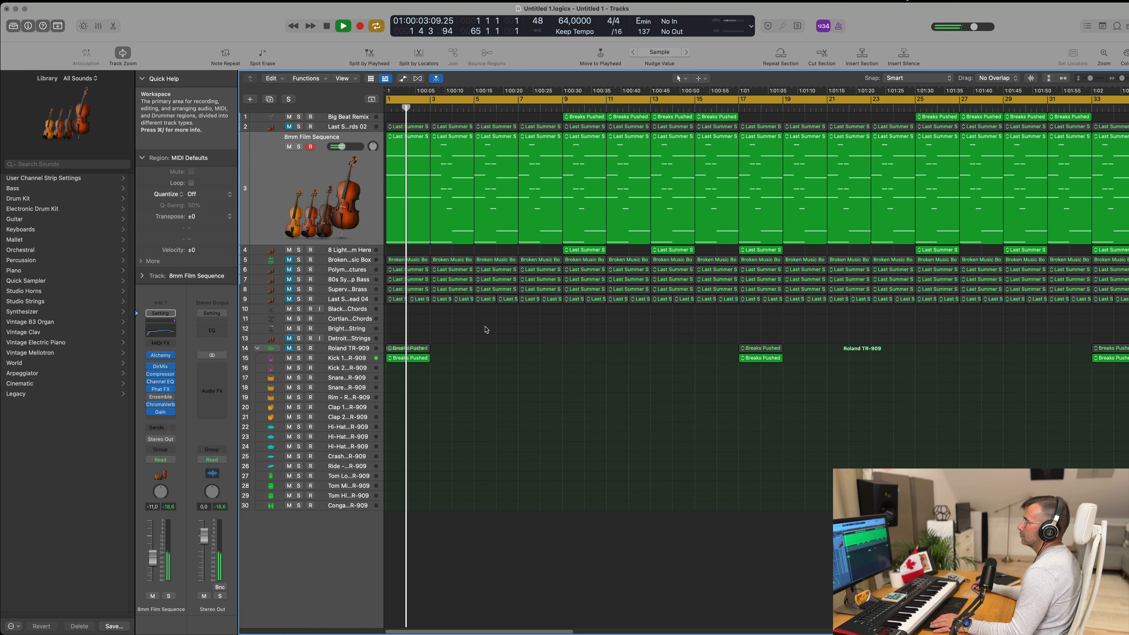
scroll(502, 294, down, 1)
scroll(517, 166, left, 1)
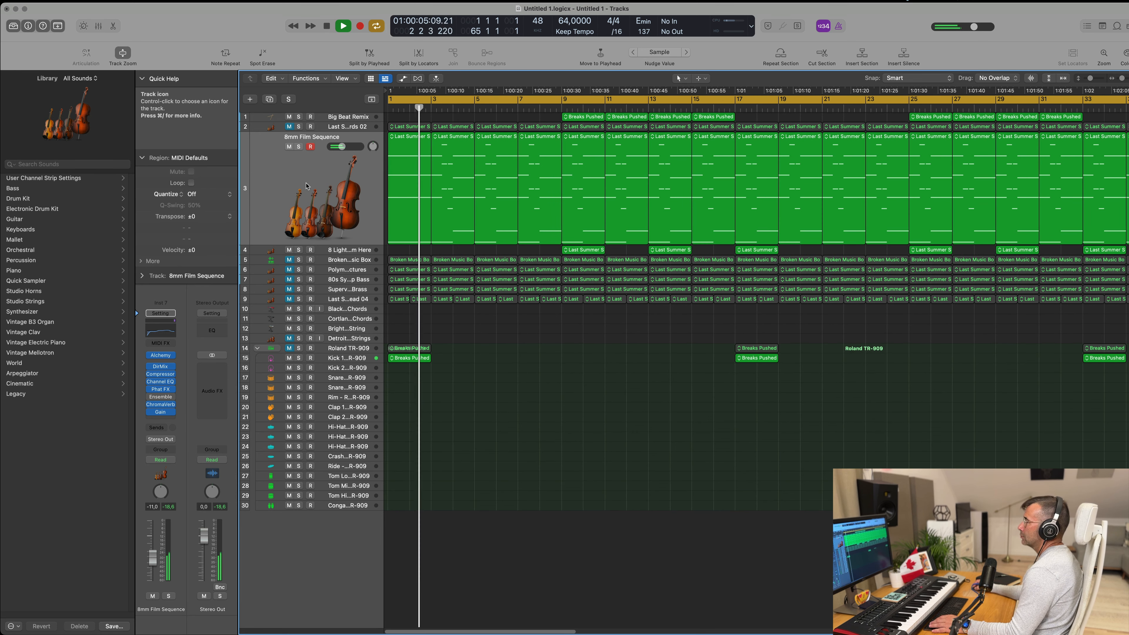
Step: Stop playback and delete the 8mm Film Sequence region at bar 3
key(space)
click(441, 158)
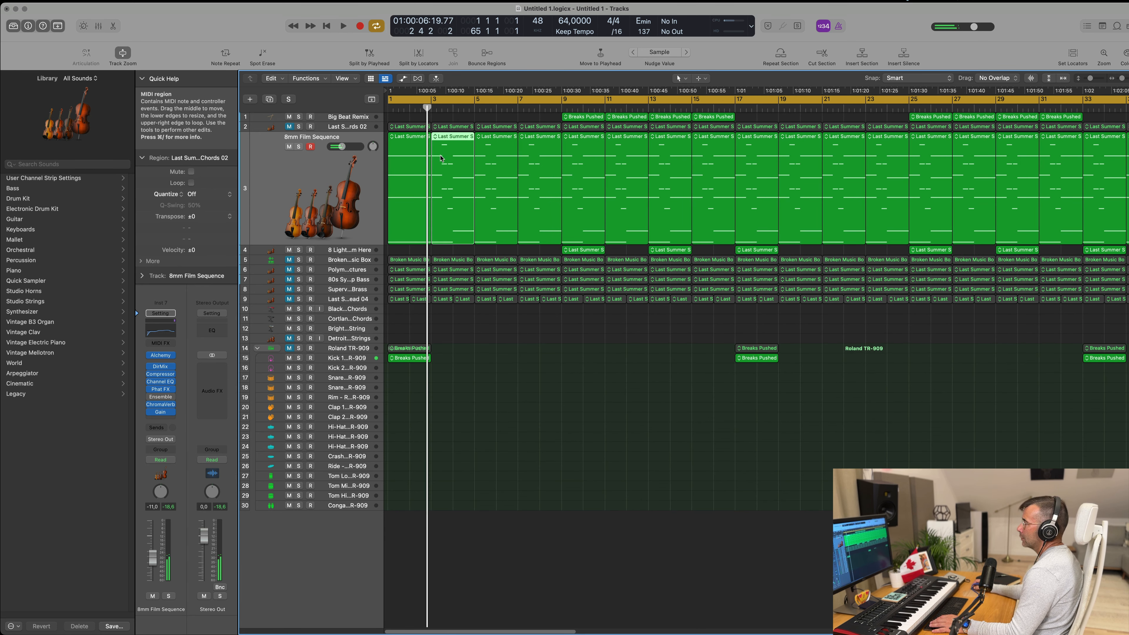
key(Delete)
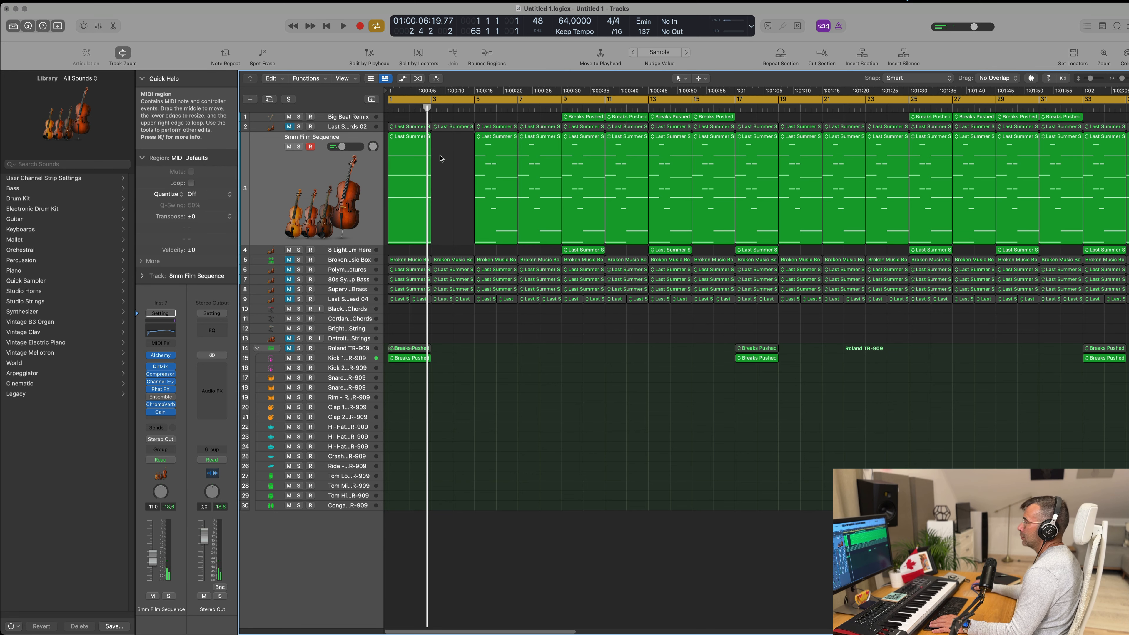
Step: Open the 8mm Film Sequence region at bar 5 and delete its opening and closing chords, keeping the second chord with its bass note
click(497, 141)
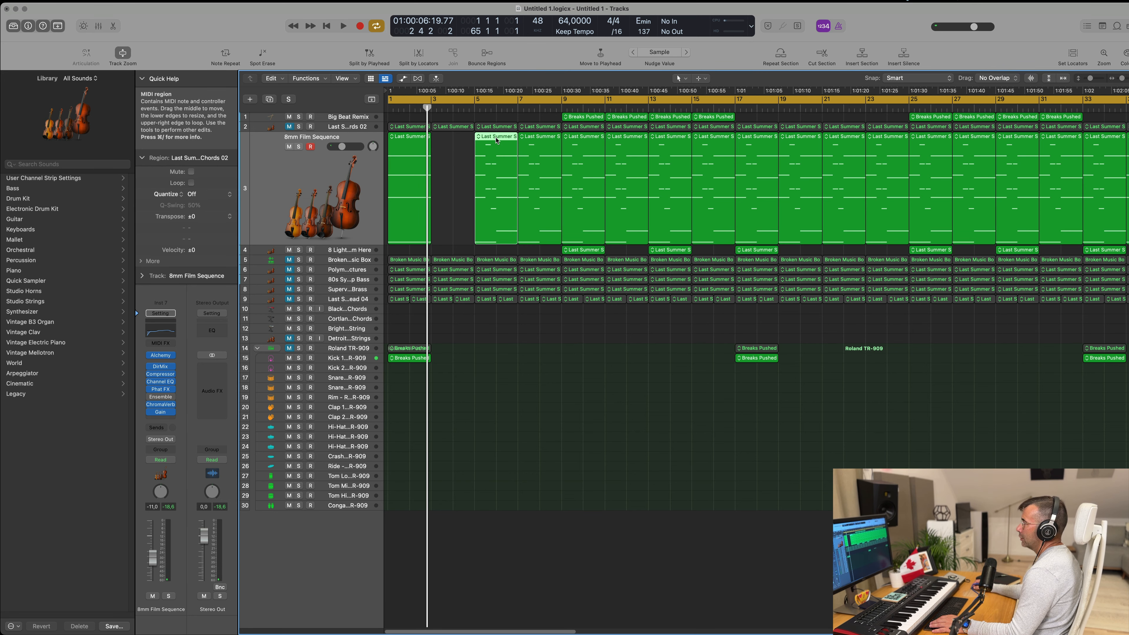
double_click(498, 140)
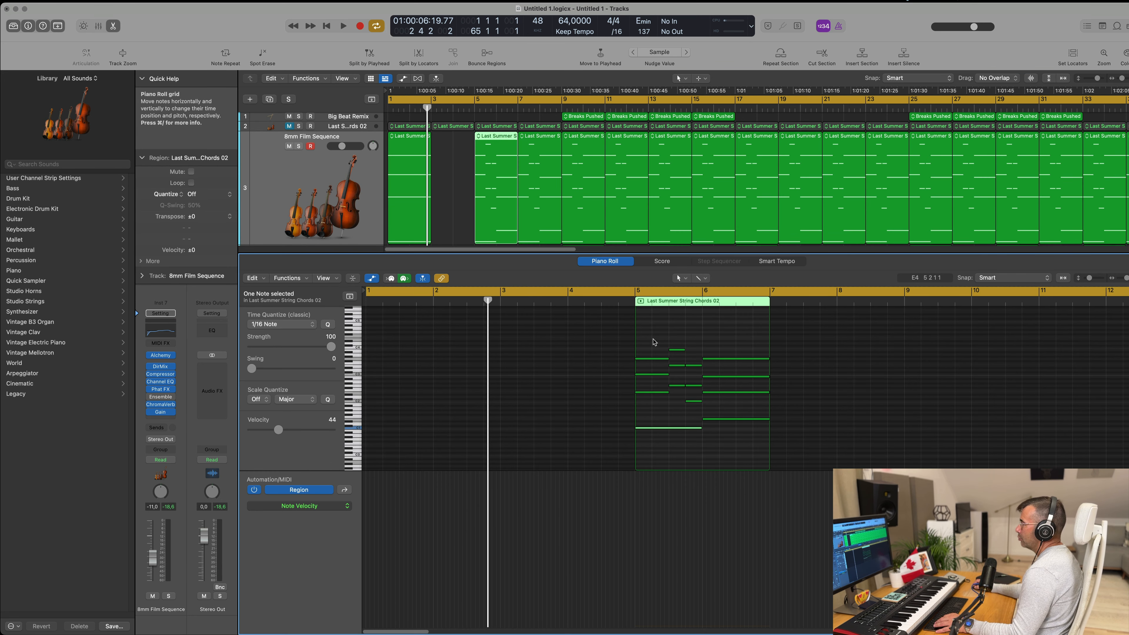
mouse_move(654, 340)
mouse_down()
mouse_move(655, 396)
mouse_move(676, 428)
mouse_move(698, 429)
mouse_move(644, 418)
mouse_up()
click(659, 428)
key(Delete)
drag(689, 347, 752, 428)
key(Delete)
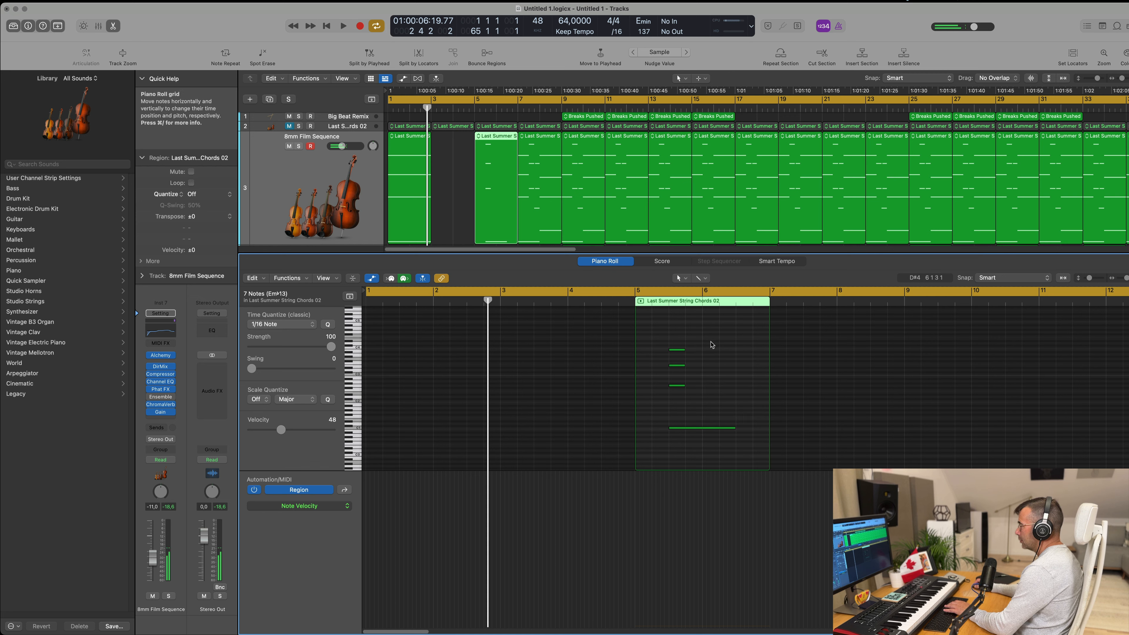
Step: Extend the remaining chord in the 8mm Film Sequence region at bar 5 to fill the full two bars
drag(710, 345, 675, 395)
drag(684, 350, 736, 357)
drag(710, 336, 690, 468)
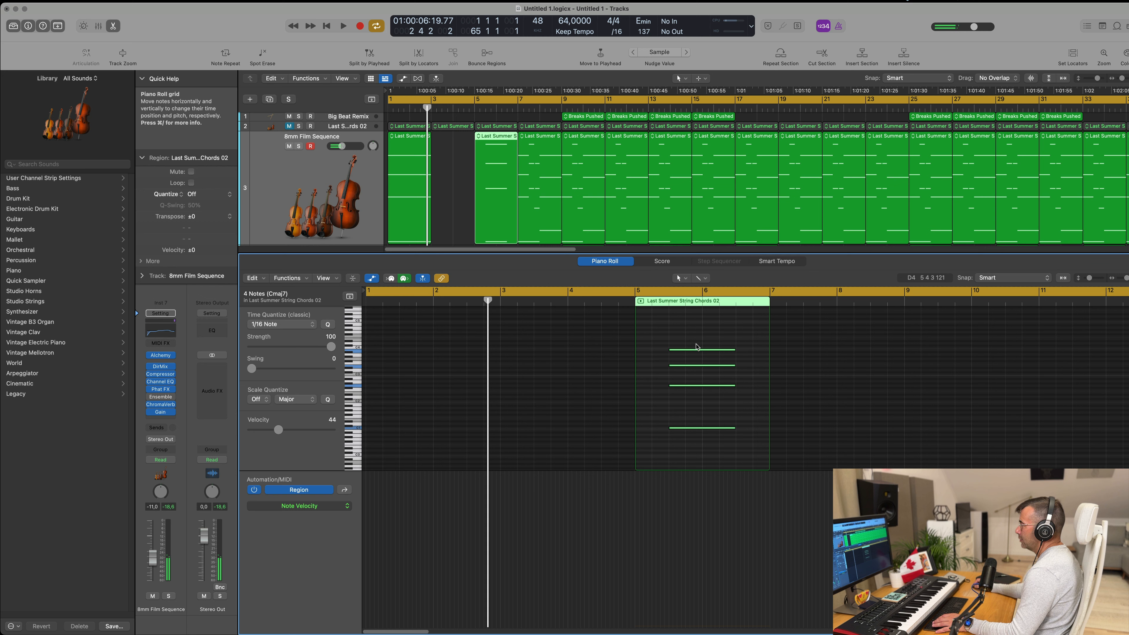
drag(696, 352, 769, 350)
Step: Move the edited 8mm Film Sequence region from bar 5 to bar 3 and close the note editor
drag(487, 145, 445, 144)
click(351, 176)
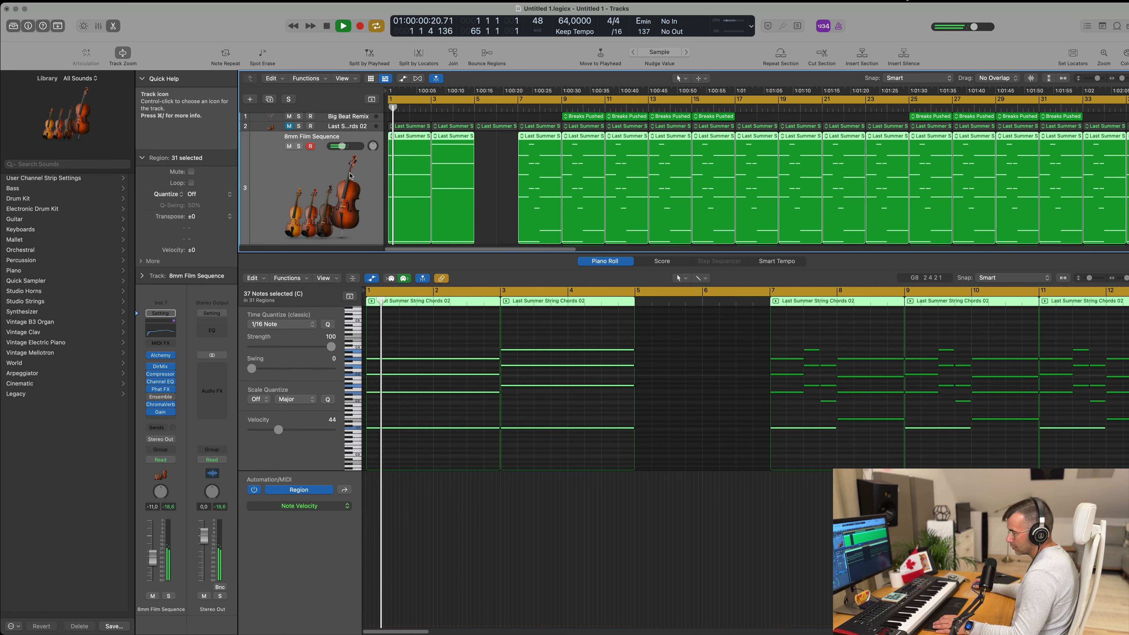
key(x)
key(x)
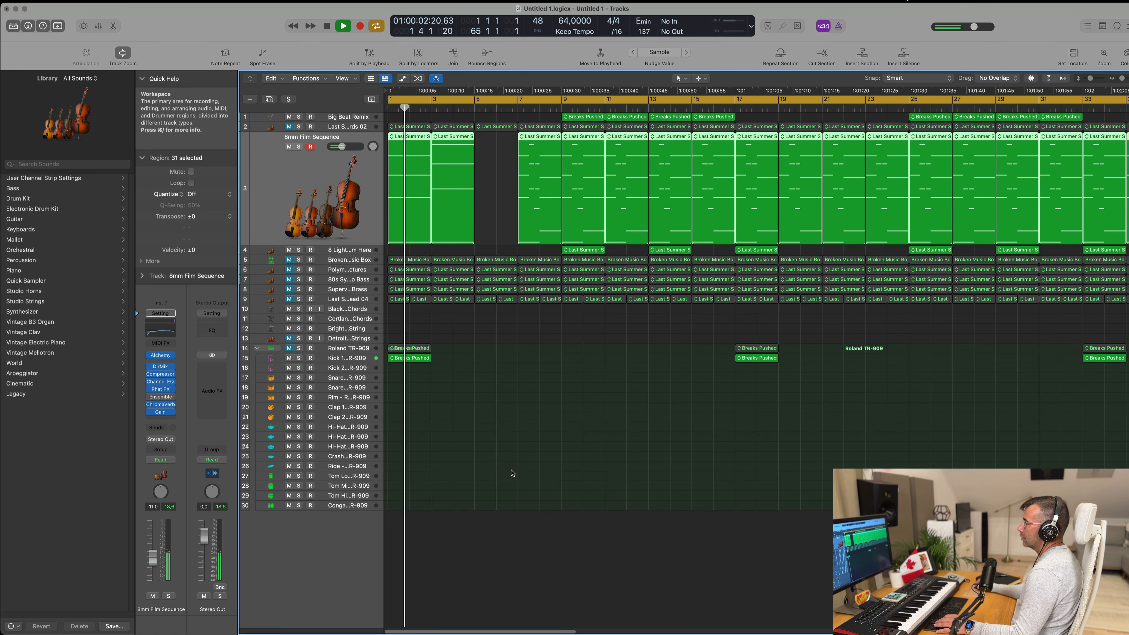
Step: Unmute and select the 80s Synth Pop Bass track, return the playhead to the start and stop playback
scroll(512, 458, up, 2)
scroll(512, 456, down, 1)
scroll(518, 347, up, 1)
click(290, 279)
click(349, 280)
key(Return)
key(space)
Step: Delete the 80s Synth Pop Bass regions at bars 1 and 3 and select the region at bar 5
click(425, 189)
key(Delete)
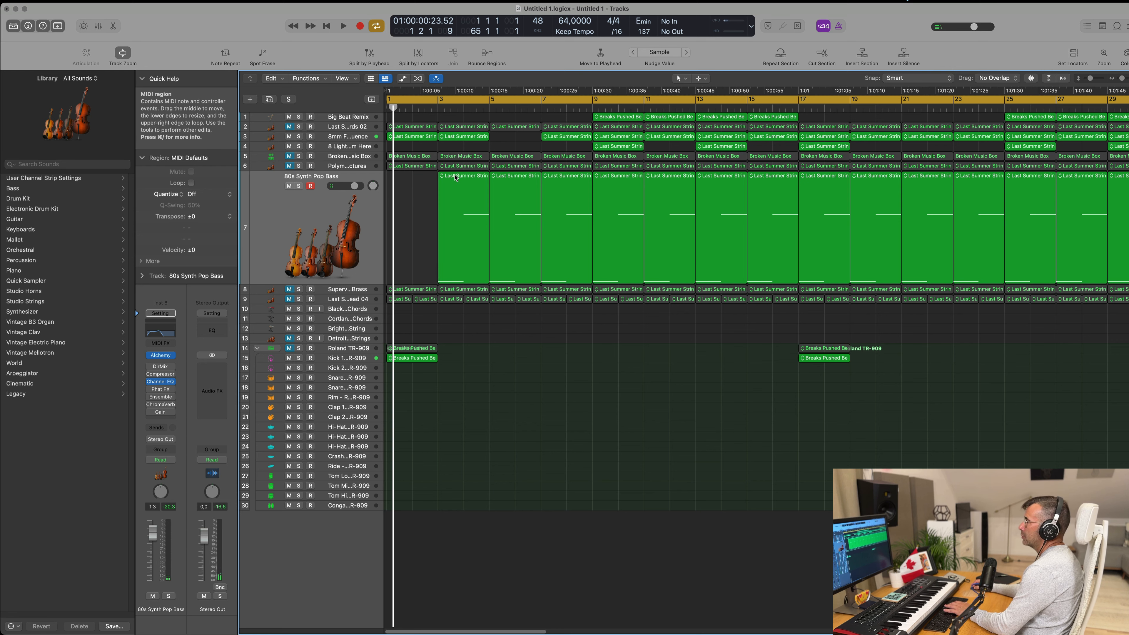
click(438, 188)
key(Delete)
click(515, 178)
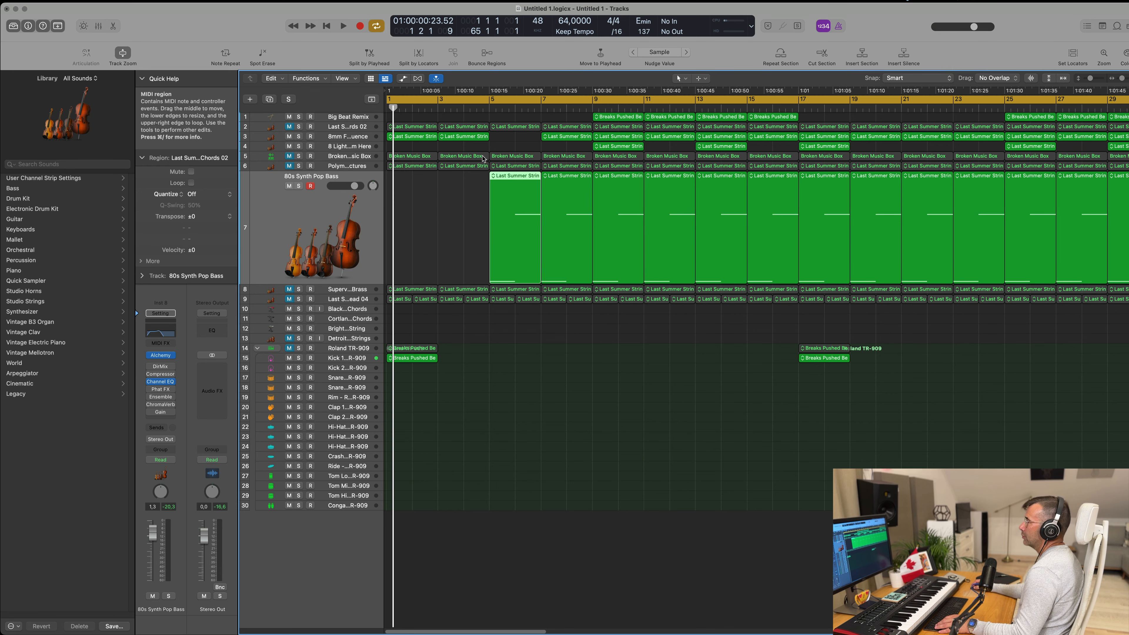
Step: Close the bass region's note editor, move the 80s Synth Pop Bass track directly below the 8mm Film Sequence track, and start playback
double_click(515, 179)
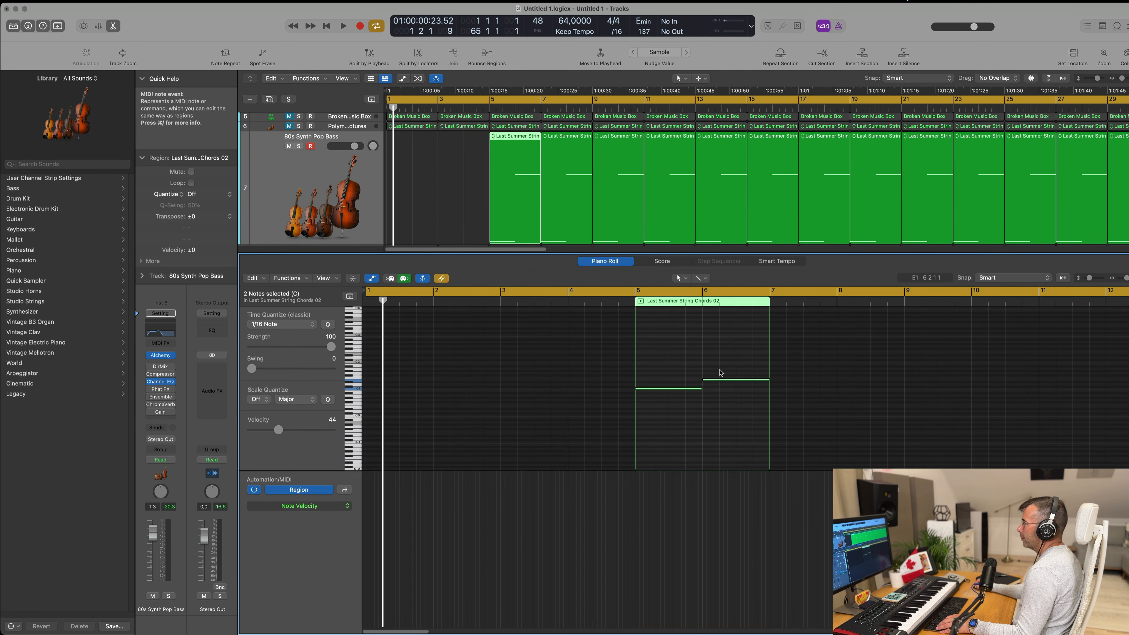
drag(724, 359, 733, 420)
key(e)
drag(320, 224, 320, 195)
key(space)
key(super+Left)
key(super+Left)
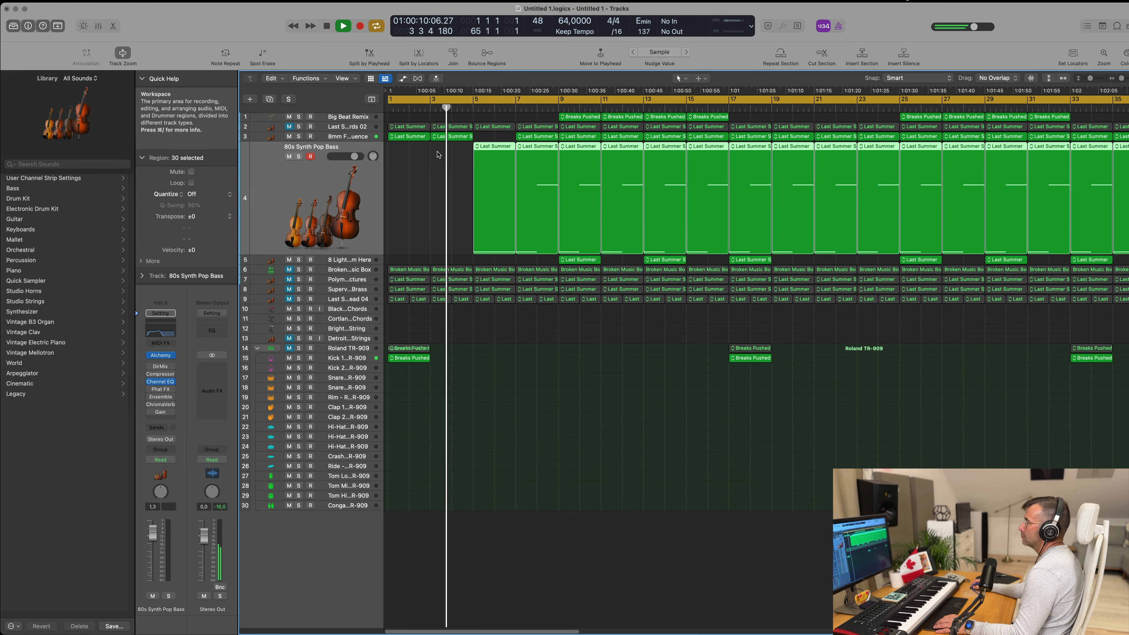
Step: Repeat the 8mm Film Sequence regions at bars 1 and 3 into bars 5 and 7, and stop playback
click(505, 139)
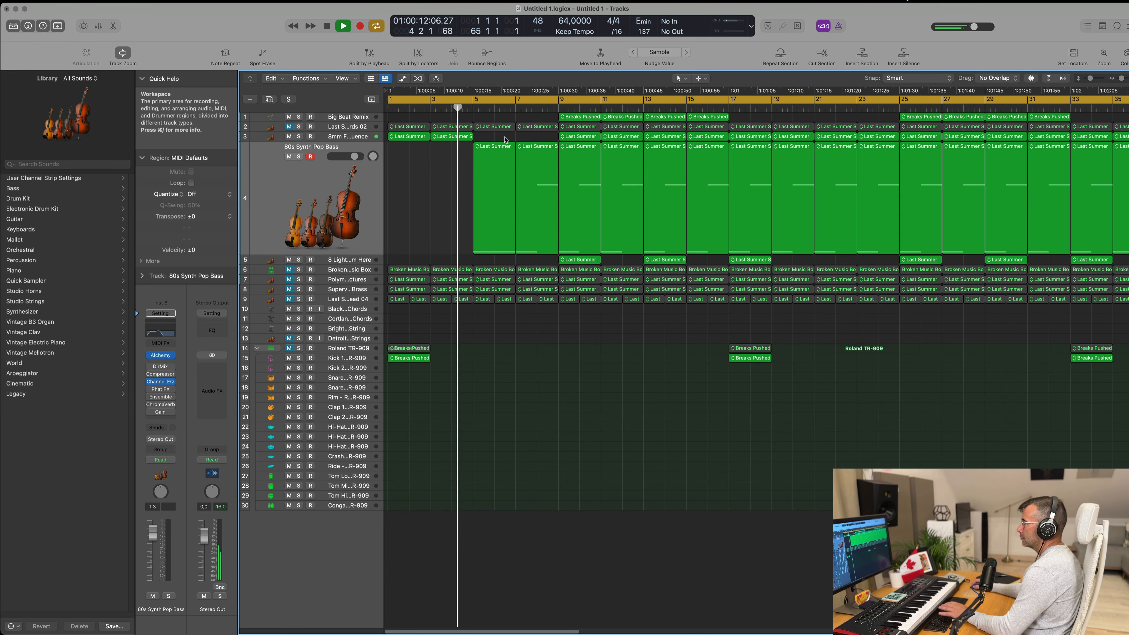
drag(504, 138, 412, 138)
key(super+r)
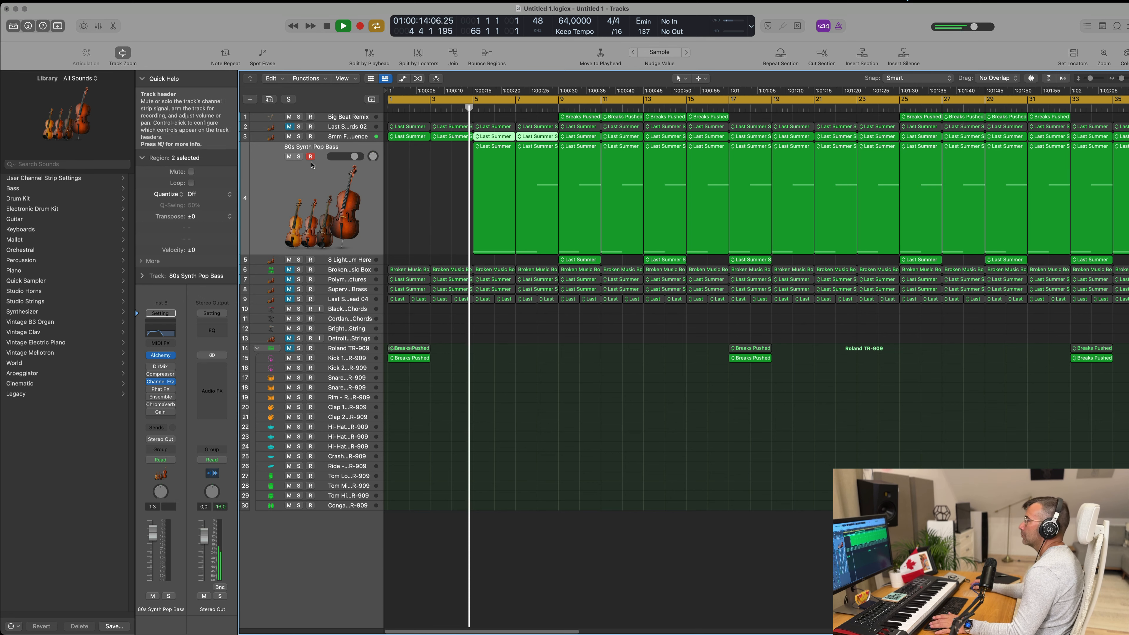
key(super+Left)
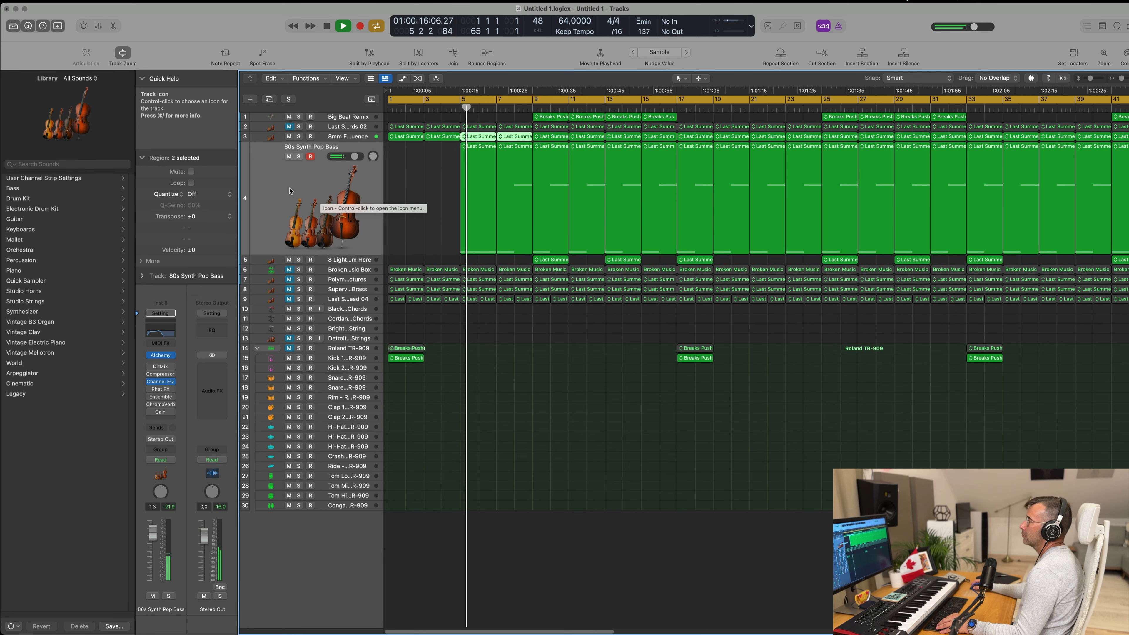
key(super+Right)
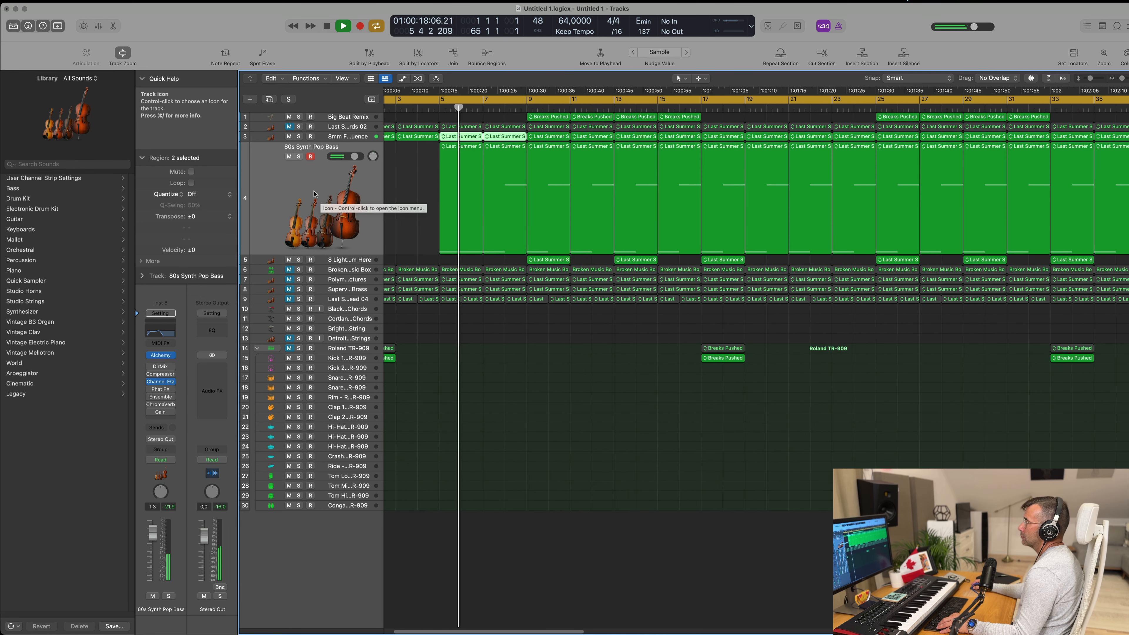
key(space)
Step: Duplicate the 80s Synth Pop Bass track and copy the bar 1 region of the 8mm Film Sequence track onto it
key(super+Left)
key(super+d)
drag(398, 138, 398, 174)
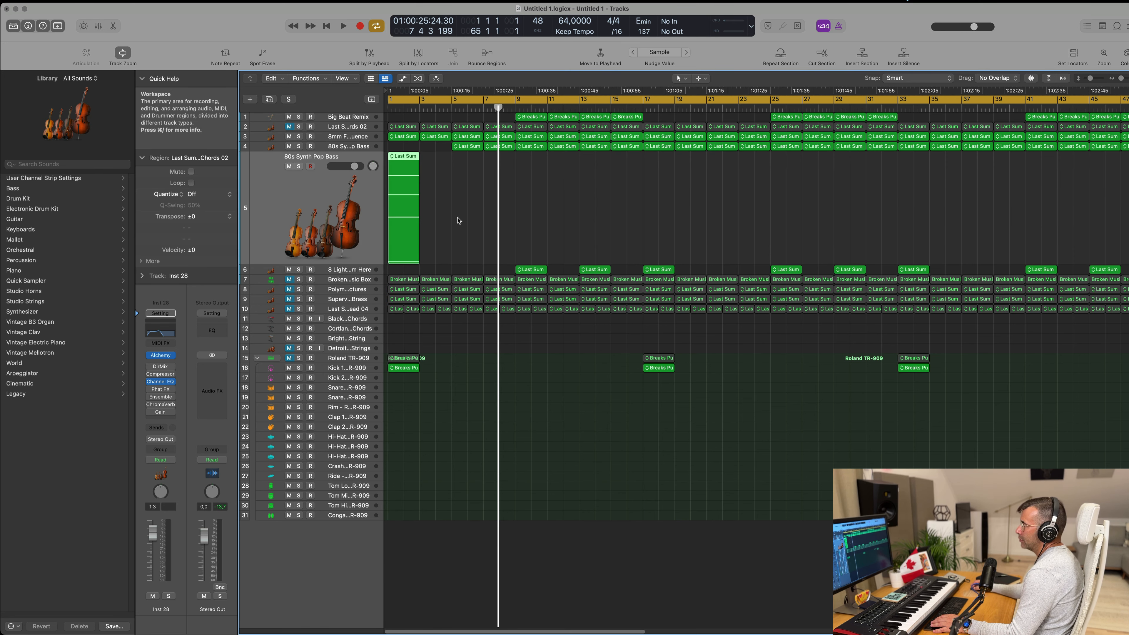
Step: Delete the three lower chord notes in the copied region at bar 1, keeping only the top note
key(p)
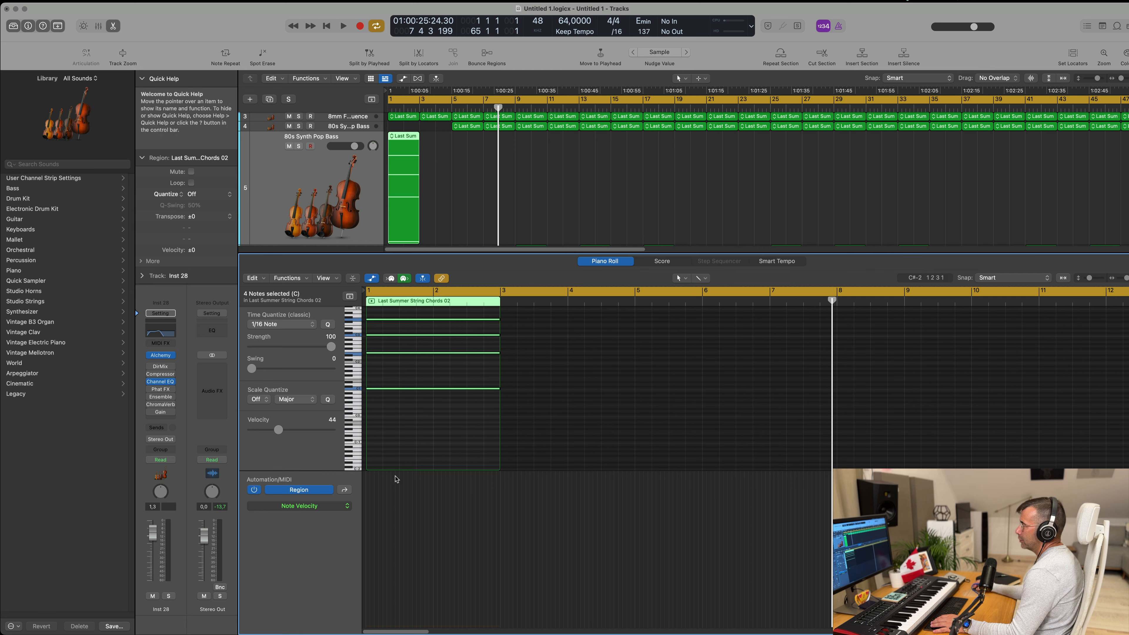
scroll(405, 465, up, 2)
drag(408, 462, 439, 359)
key(Delete)
Step: Open Alchemy and Channel EQ on the duplicated bass track, recall the EQ's default setting, and move both plug-in windows apart
click(291, 197)
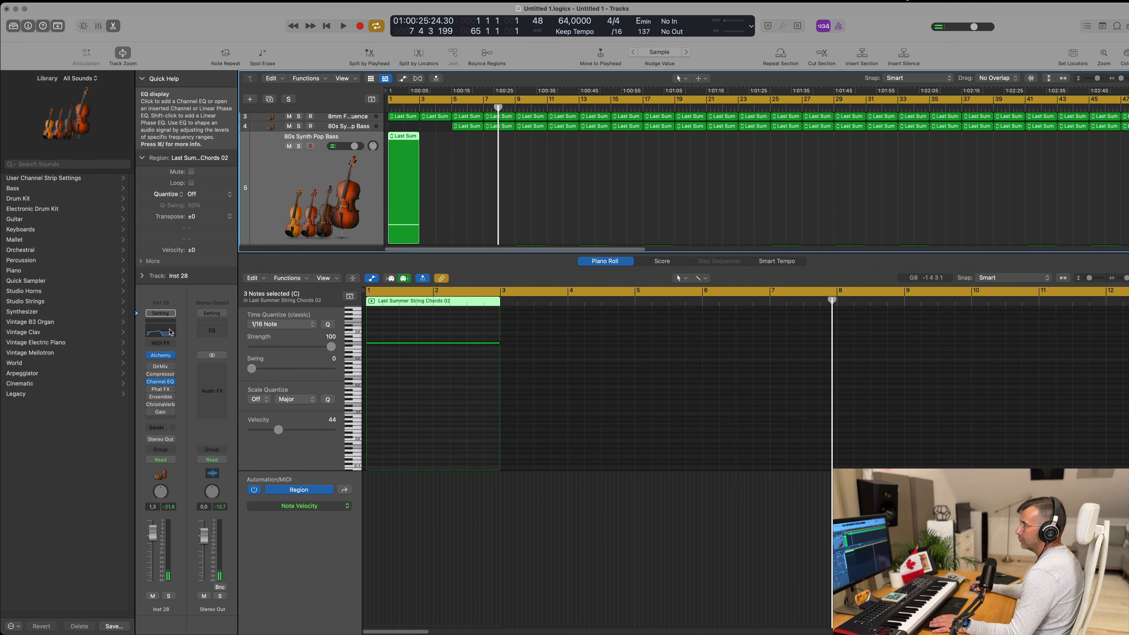
click(162, 357)
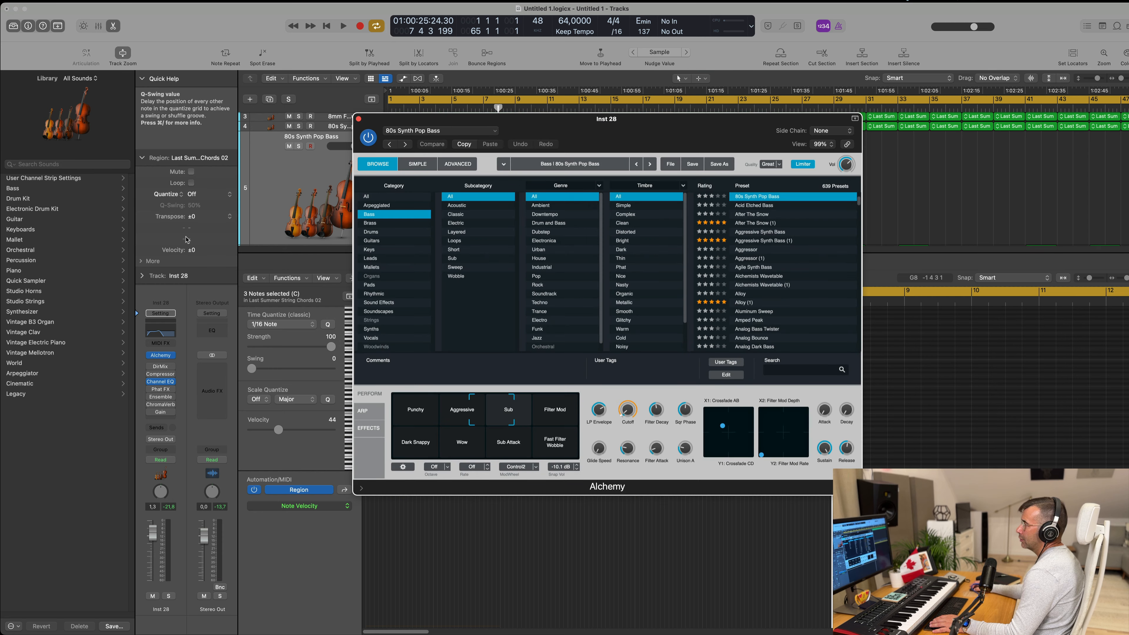
click(166, 337)
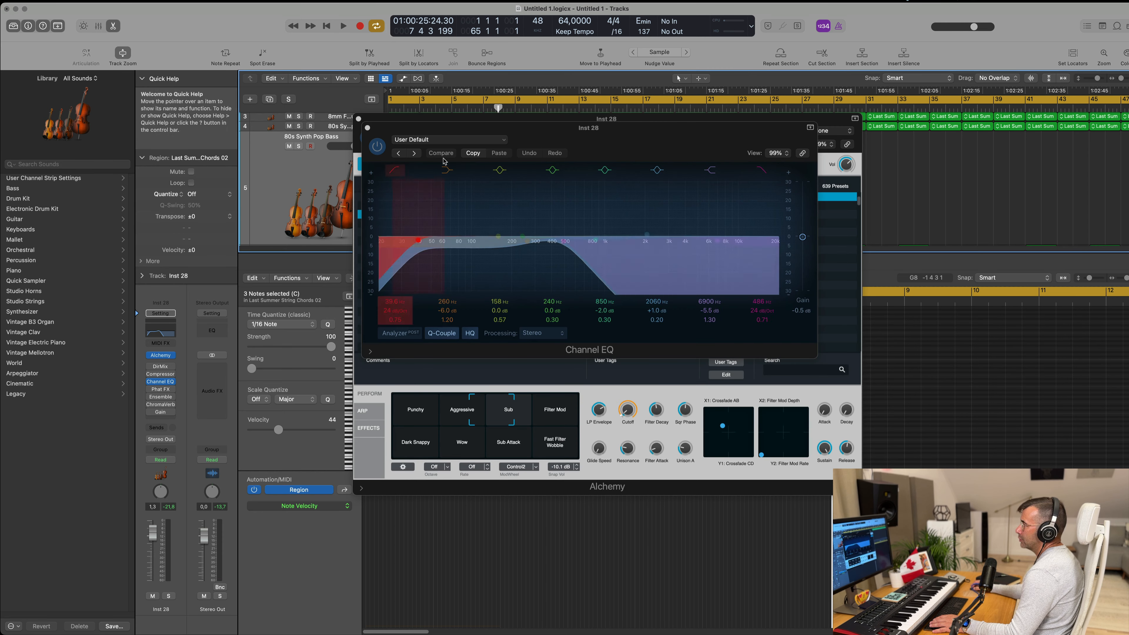
click(466, 140)
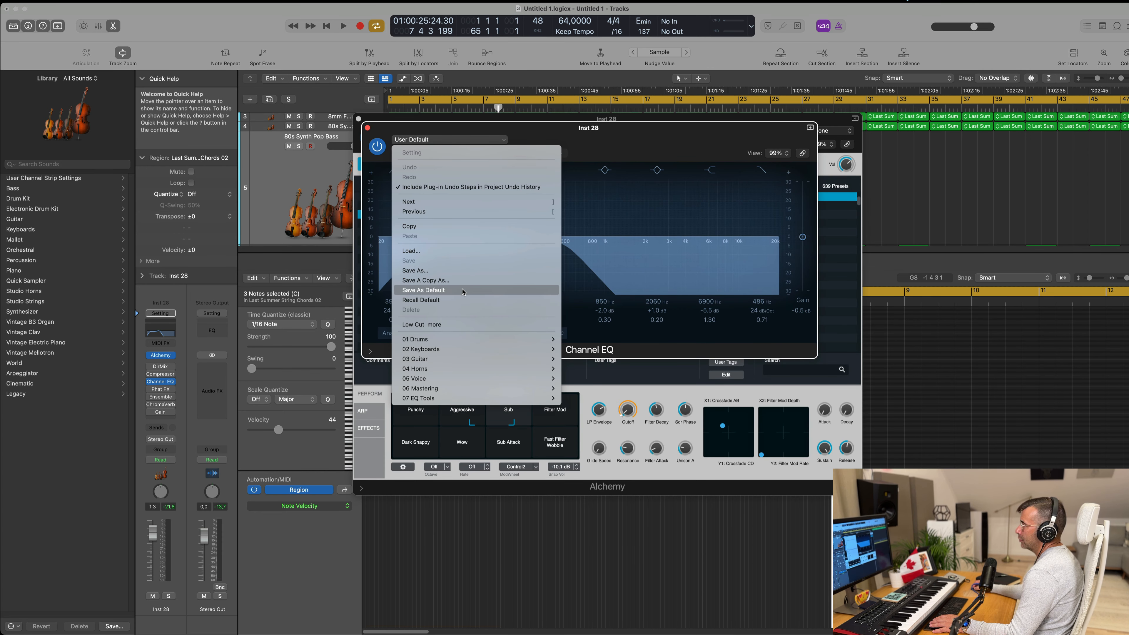
click(464, 300)
drag(678, 136, 968, 138)
drag(559, 134, 515, 235)
Step: Browse Alchemy's Soundscapes presets and audition Scorch Marks during playback from the start
key(space)
click(348, 397)
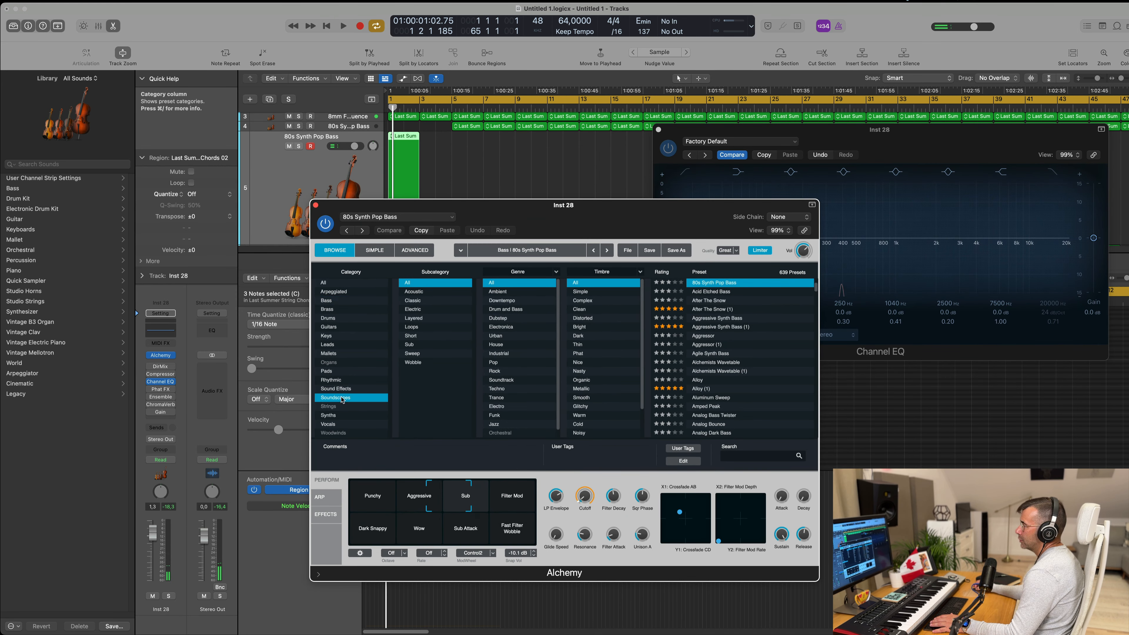
scroll(755, 325, up, 3)
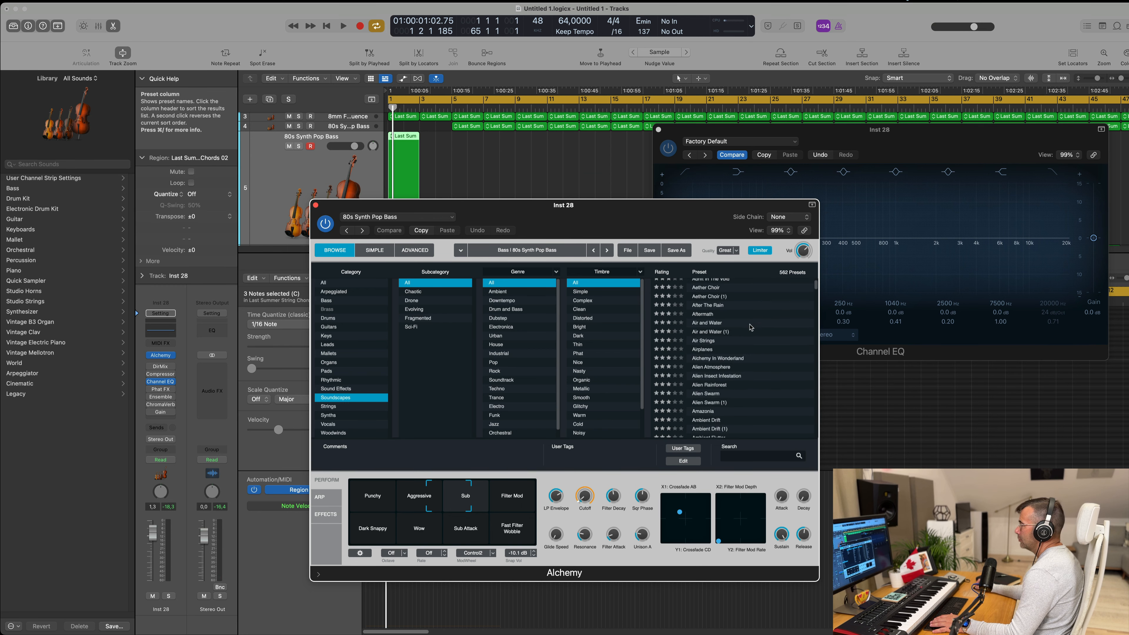
scroll(752, 327, down, 5)
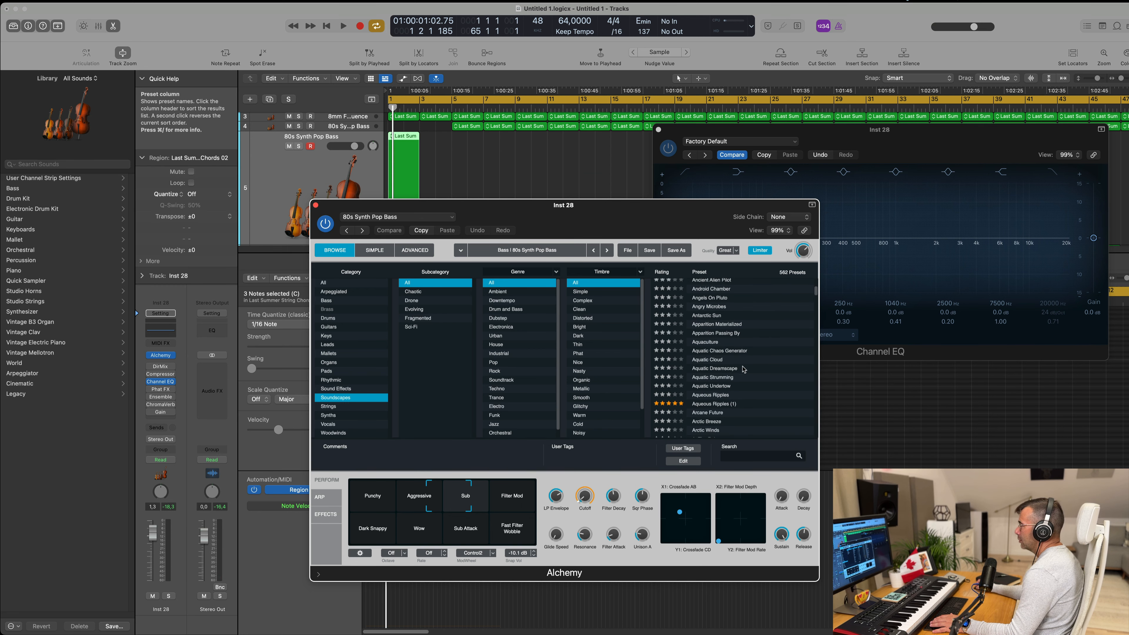
scroll(744, 370, down, 6)
scroll(743, 365, down, 20)
click(742, 352)
key(space)
click(819, 387)
drag(693, 209, 753, 150)
key(Return)
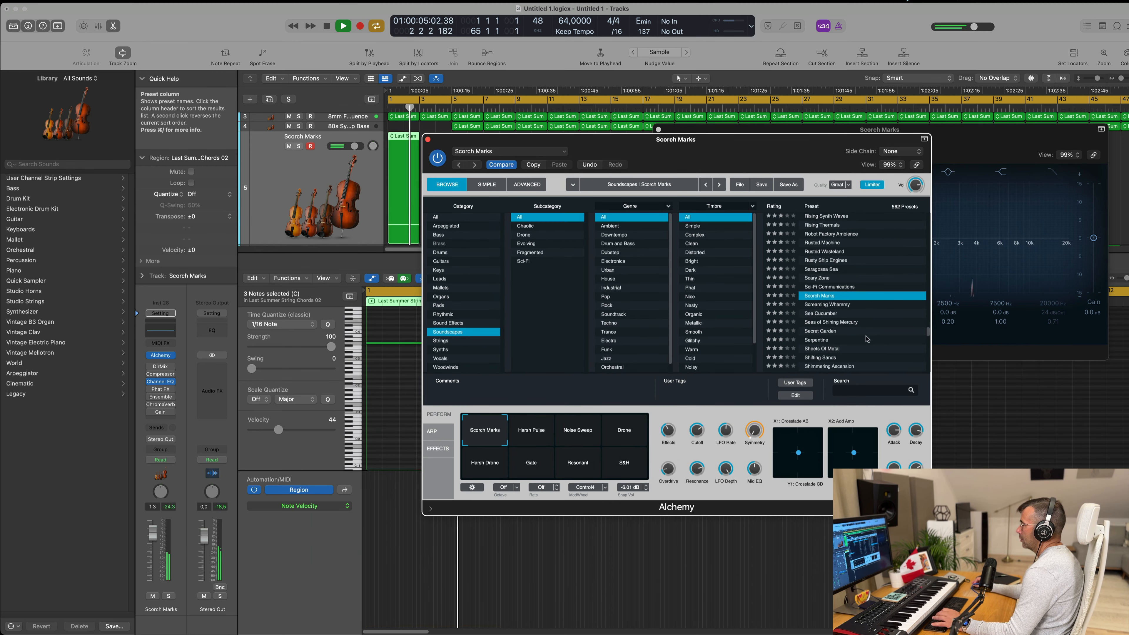
Step: Audition the Seas of Shining Mercury preset, load Shifting Sands instead, and slightly raise Alchemy's output volume
click(869, 322)
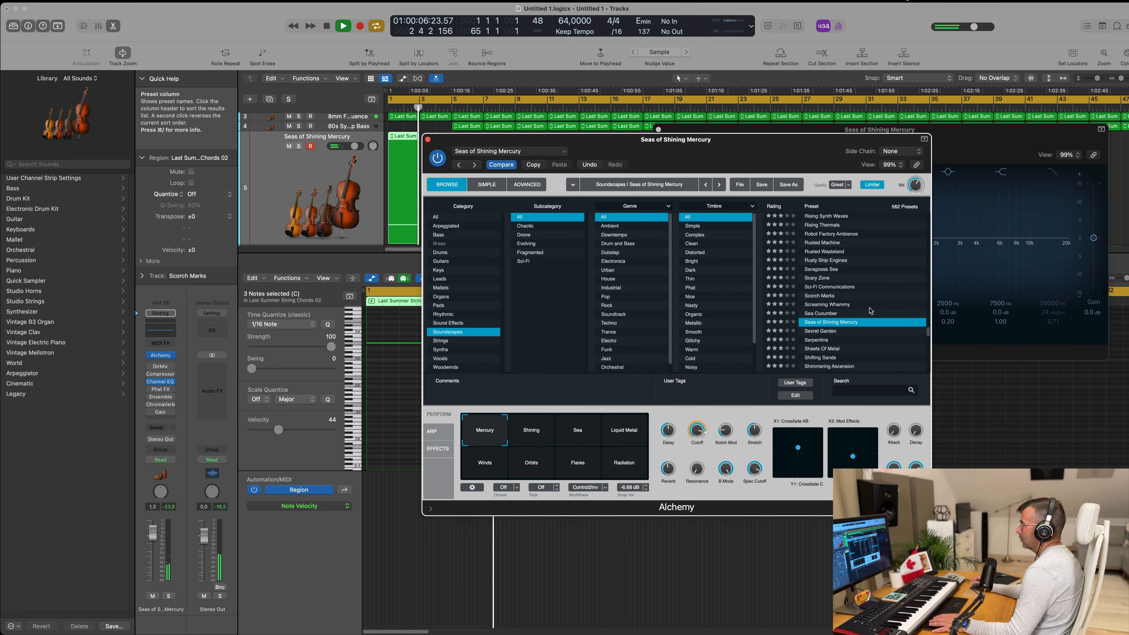
scroll(907, 280, down, 5)
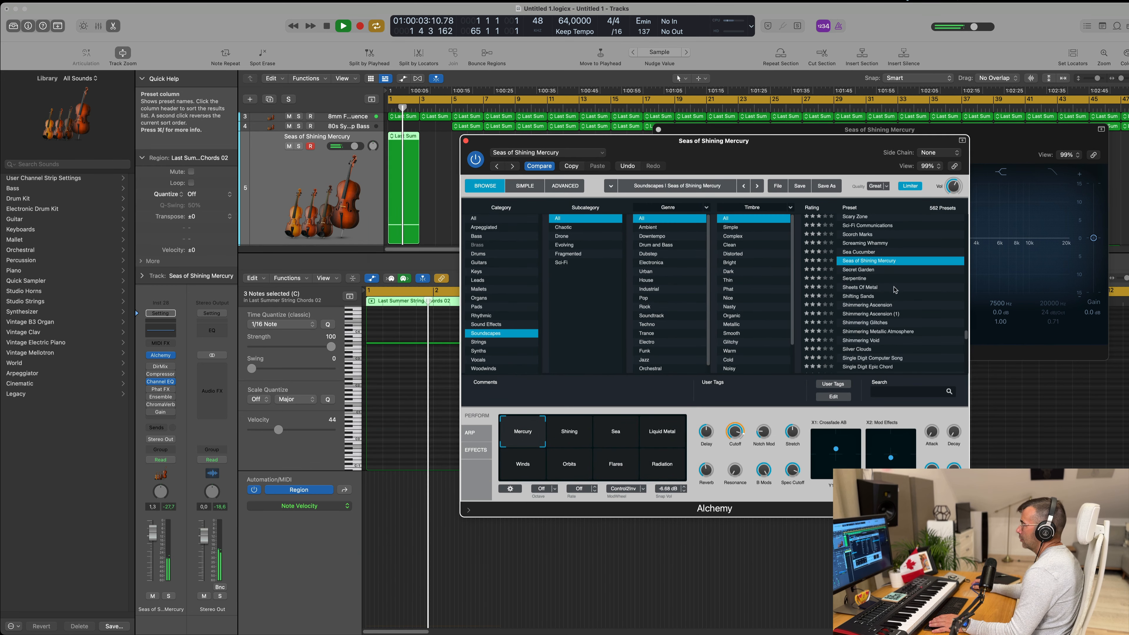
click(875, 296)
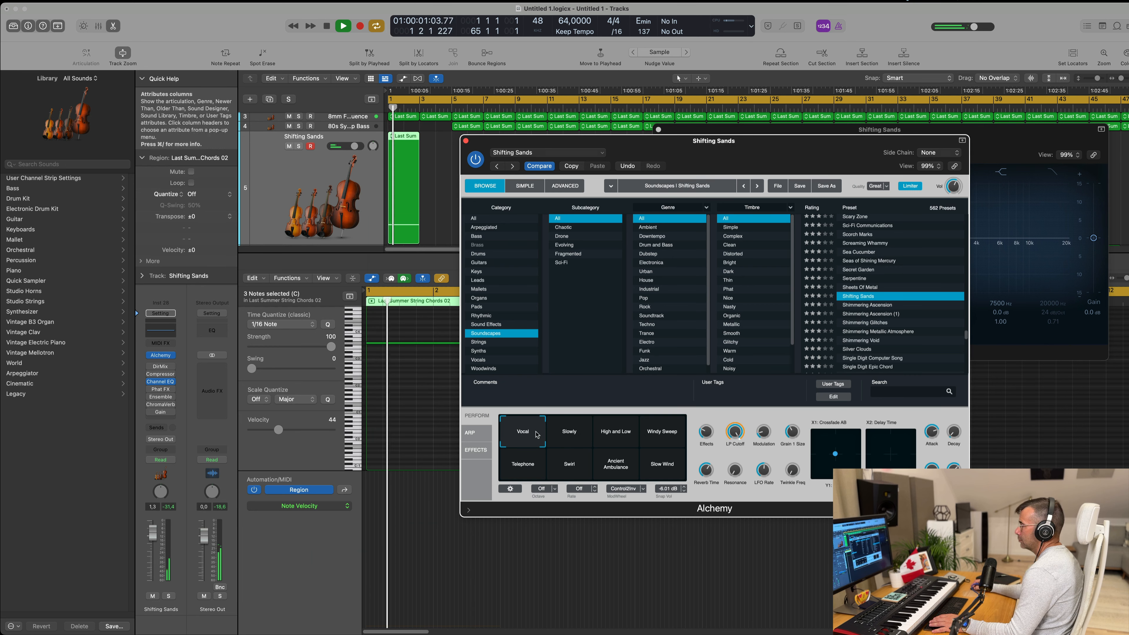
drag(955, 187, 956, 180)
drag(800, 142, 1041, 220)
Step: Copy the 8mm Film Sequence region at bar 3 onto the Shifting Sands track and delete its three lower notes
scroll(438, 173, up, 3)
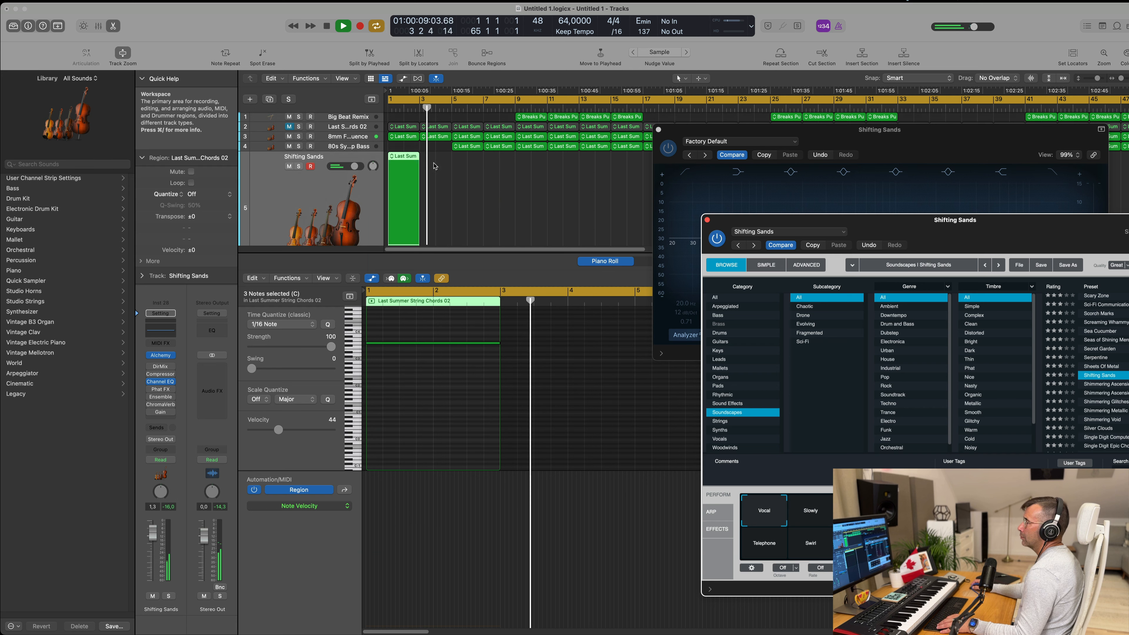
click(440, 138)
drag(439, 138, 437, 196)
drag(482, 348, 566, 459)
scroll(530, 411, up, 1)
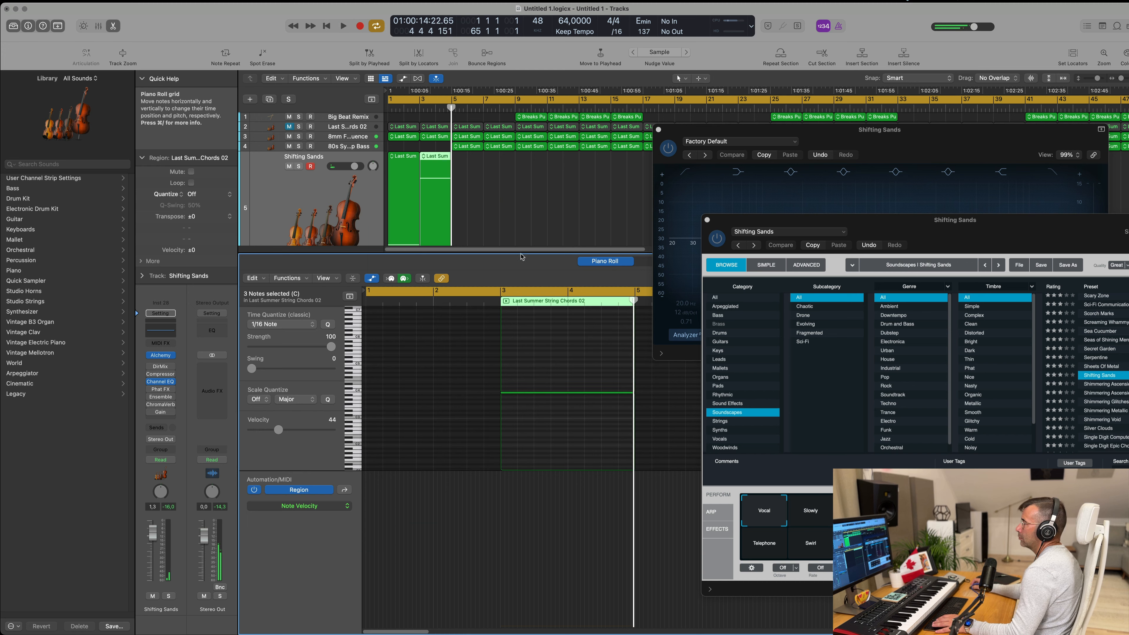
scroll(496, 196, down, 2)
Step: Audition the Shifting Sands snapshots Slowly, High and Low, Windy Sweep, Telephone, Swirl and Ancient Ambulance during playback
drag(898, 224, 744, 197)
click(647, 492)
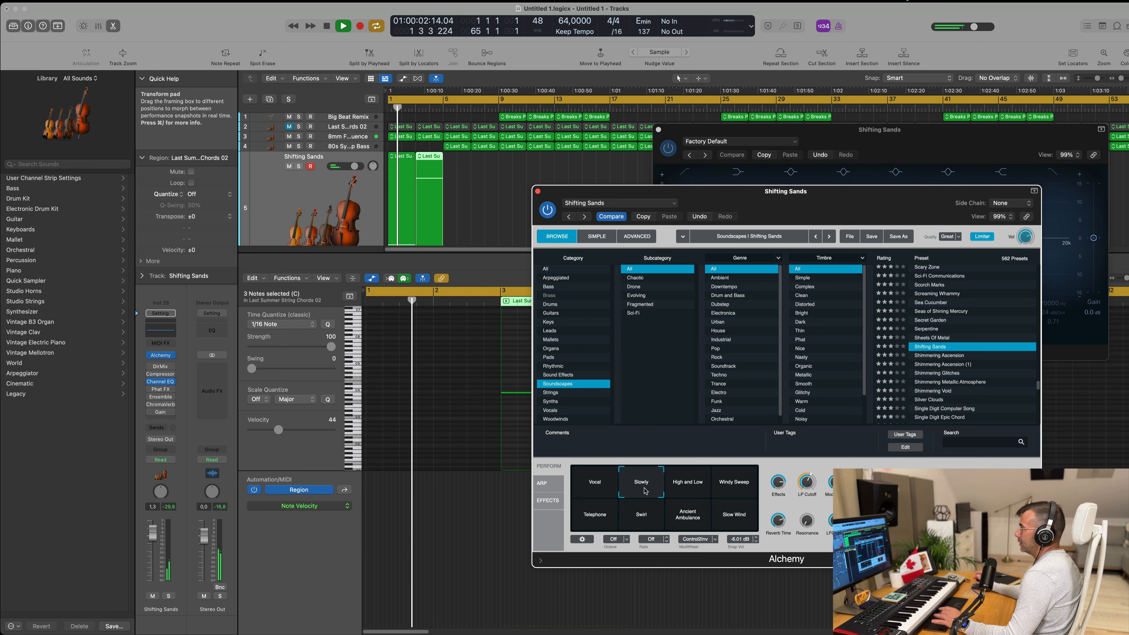
click(693, 490)
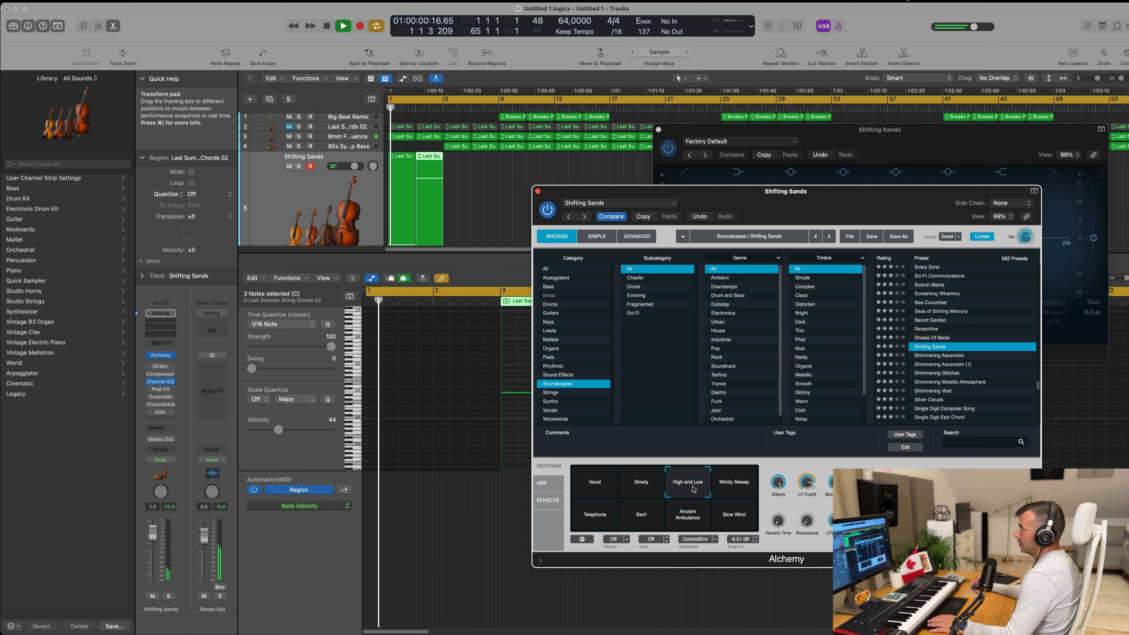
click(735, 488)
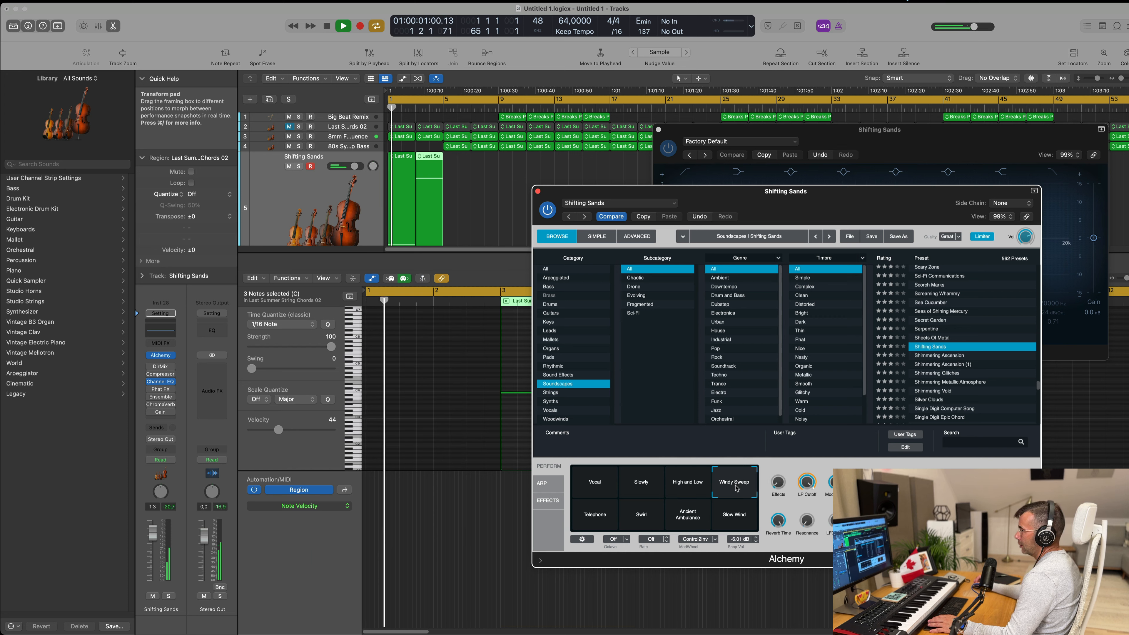
click(592, 524)
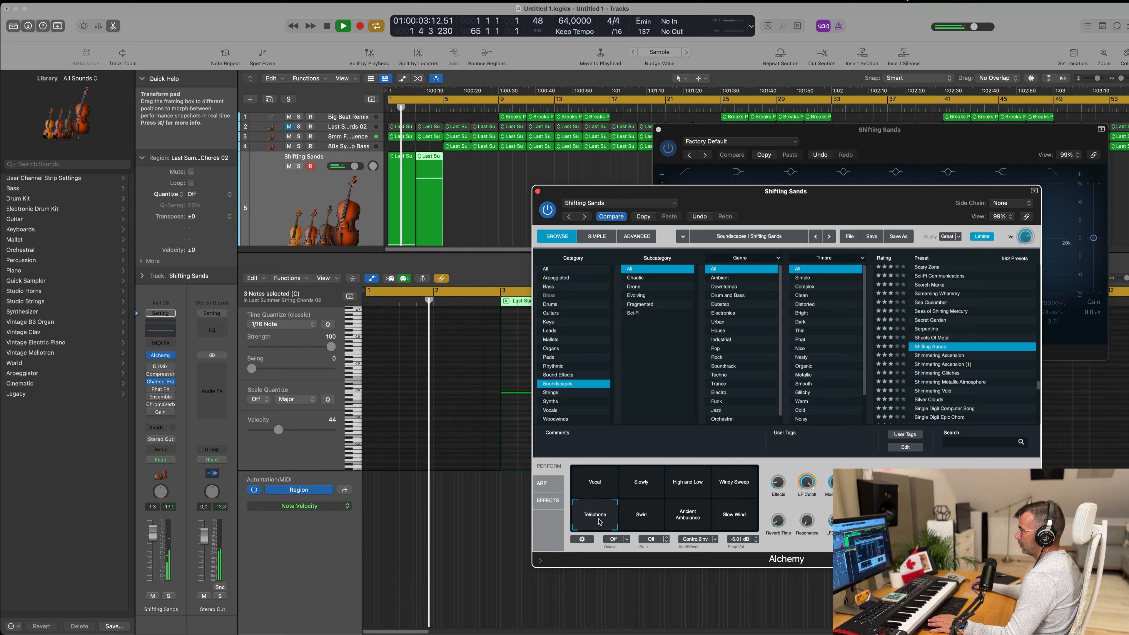
click(644, 521)
click(692, 523)
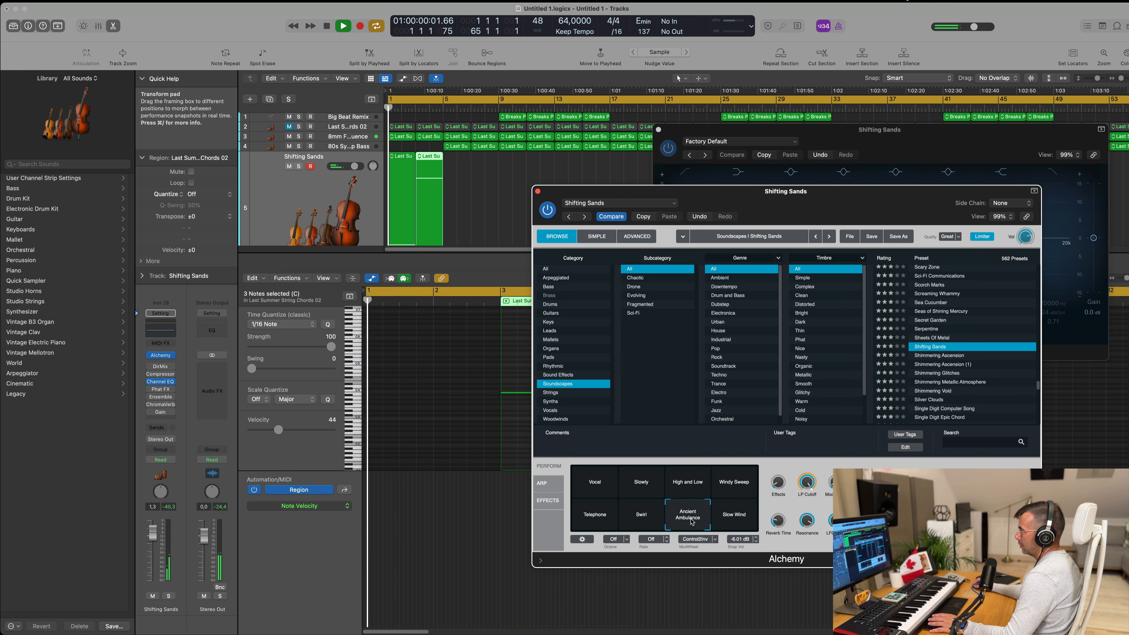